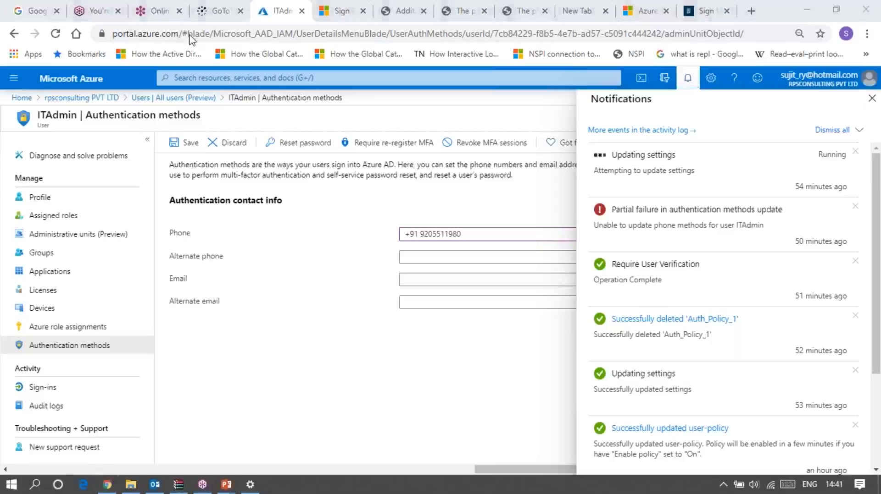
Switch the Azure portal from the rpsconsulting PVT LTD directory to the Default Directory, leaving the authentication methods page without saving
left_click(871, 100)
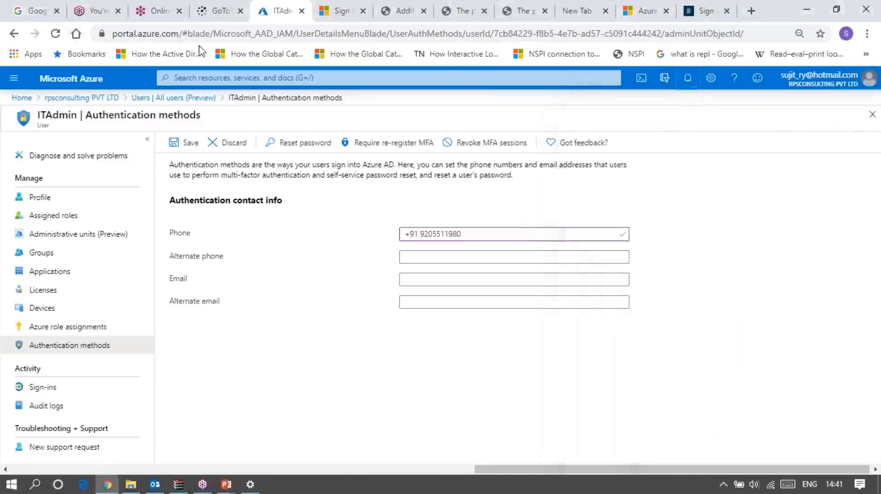
left_click(854, 87)
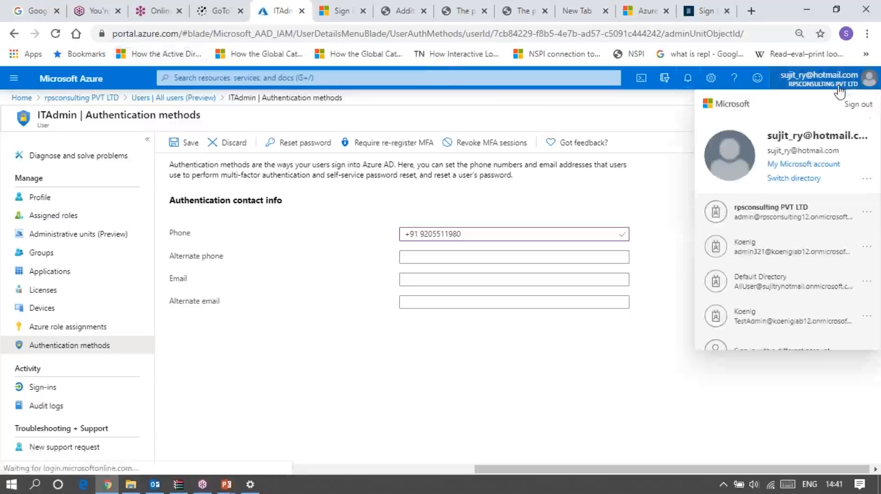
left_click(797, 179)
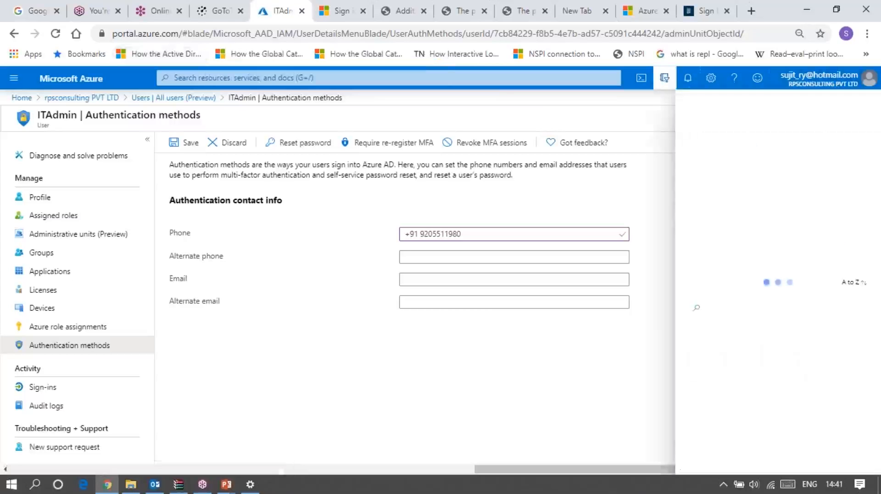
left_click(766, 309)
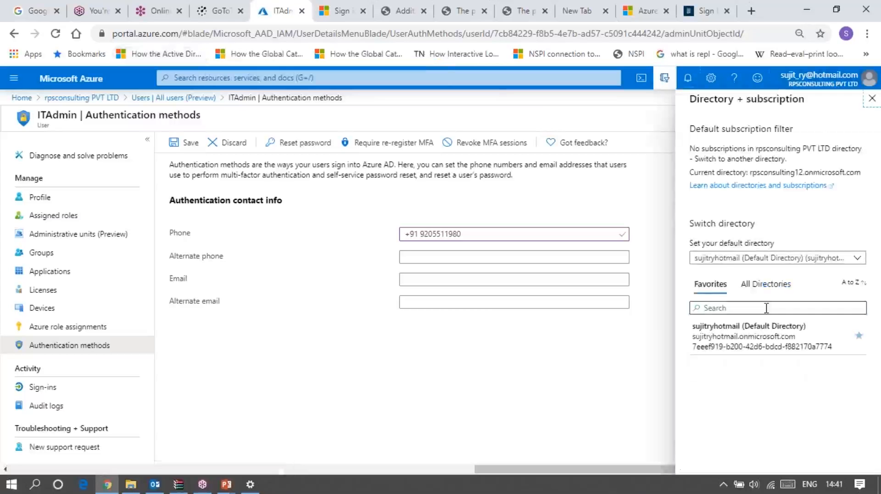
left_click(766, 285)
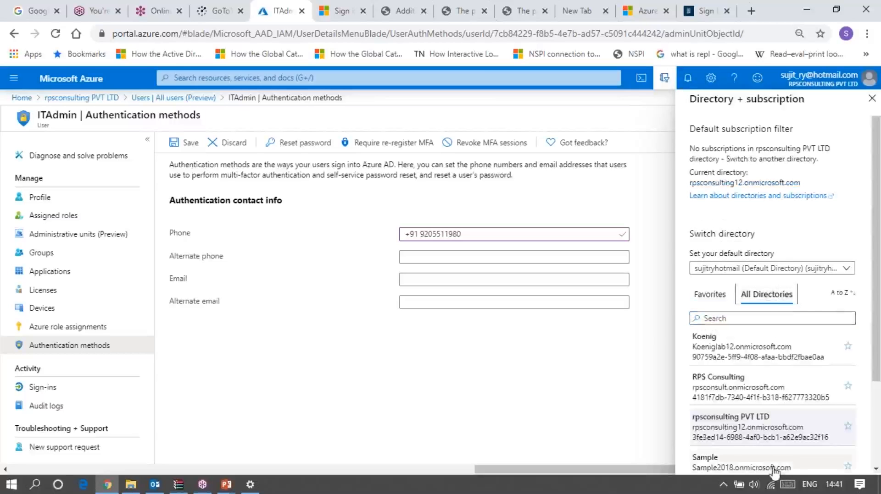
scroll(762, 454, "down", 3)
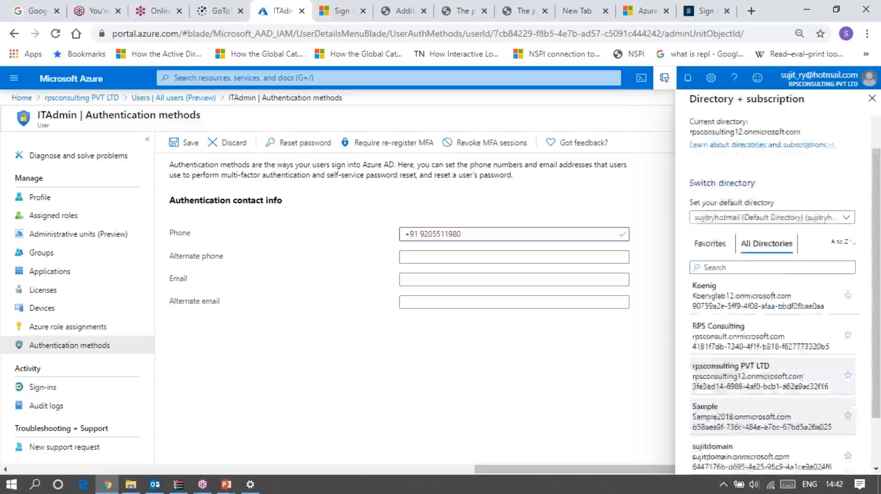
left_click(747, 439)
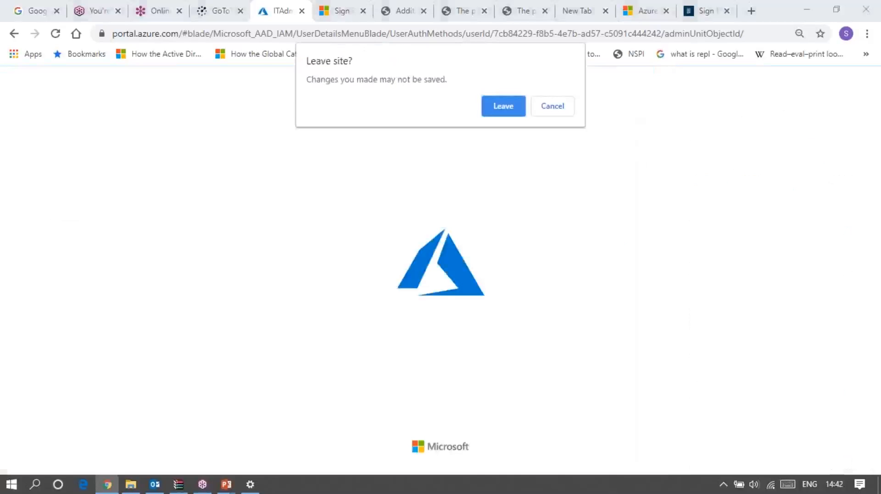
left_click(490, 112)
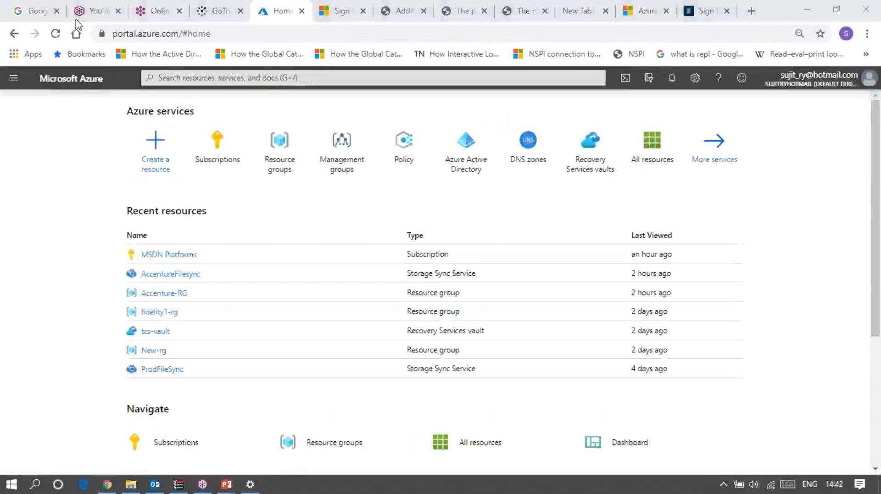
left_click(156, 11)
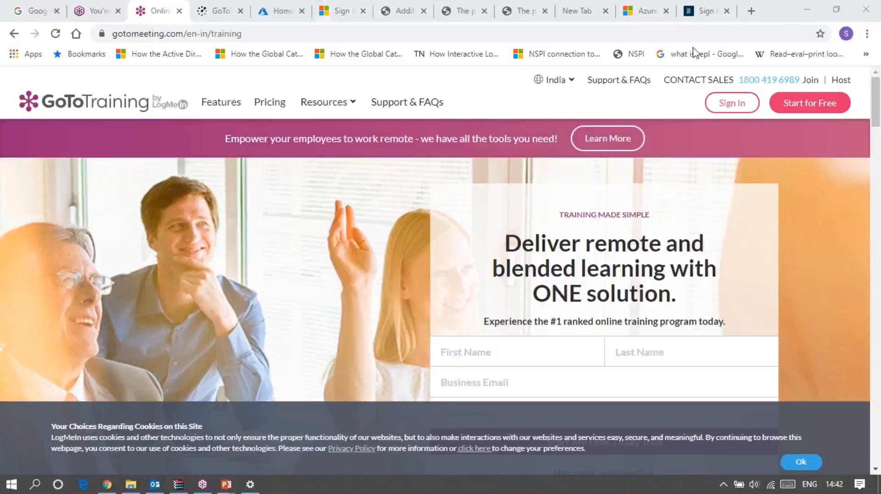
left_click(275, 13)
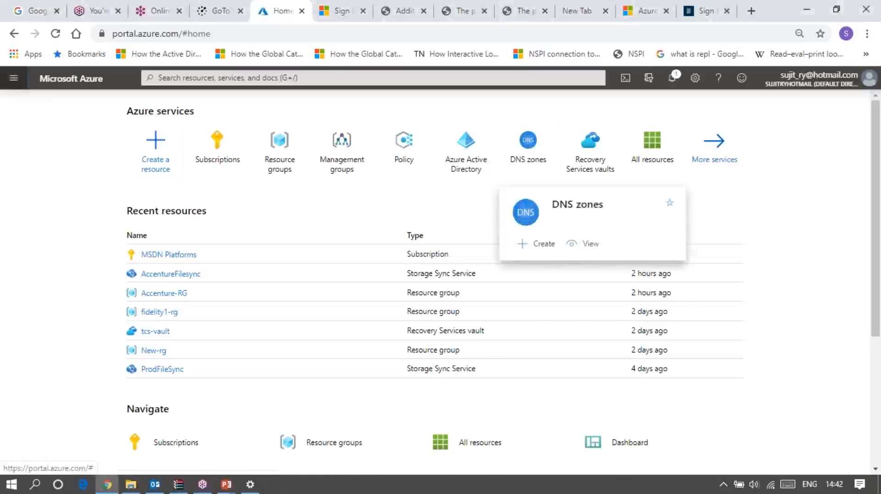
left_click(13, 78)
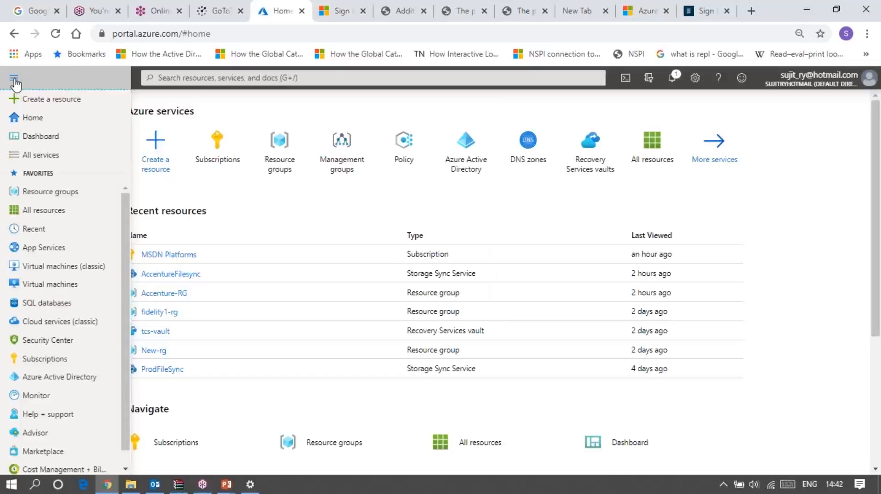
left_click(787, 198)
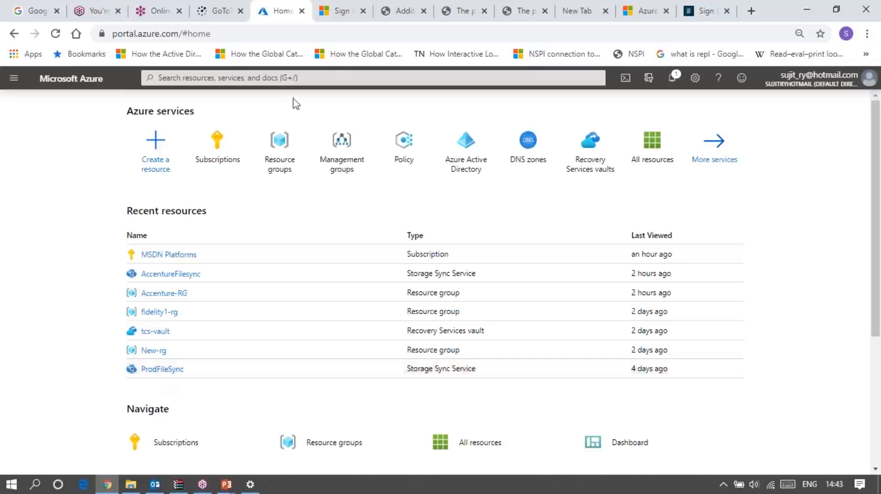
Create a new dashboard containing a Resource groups tile and finish customizing it
mouse_move(538, 158)
left_click(12, 81)
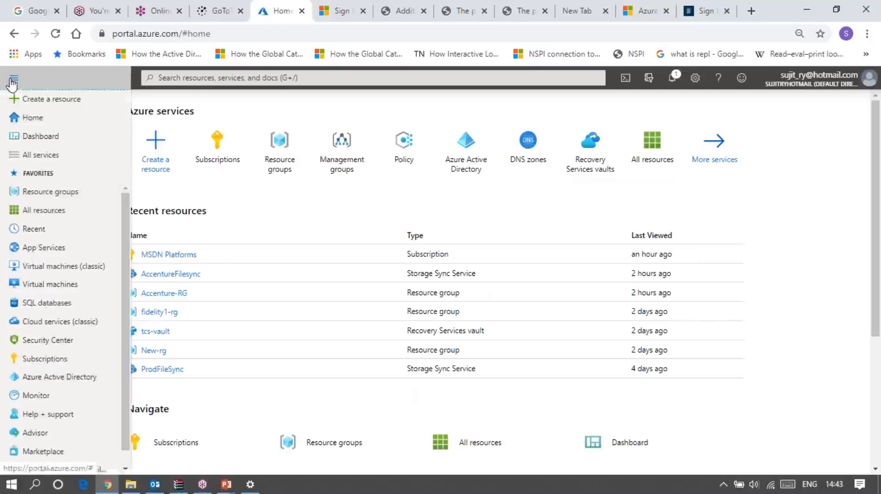
left_click(40, 139)
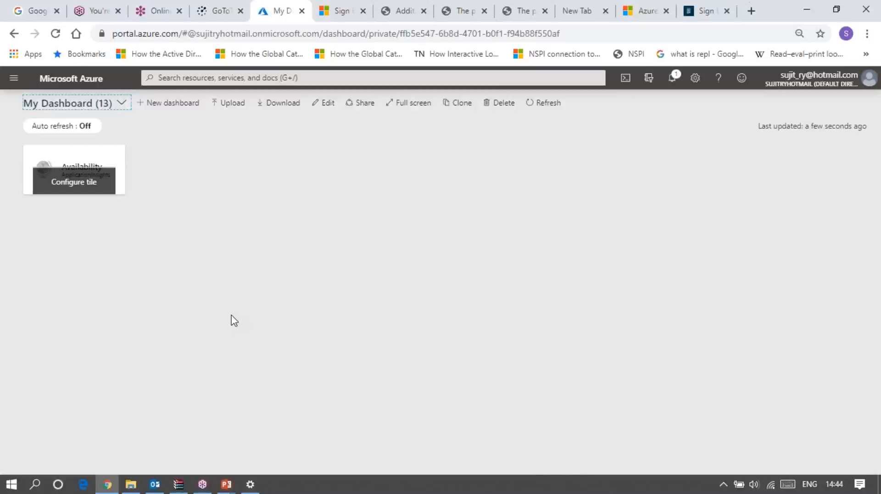
left_click(170, 102)
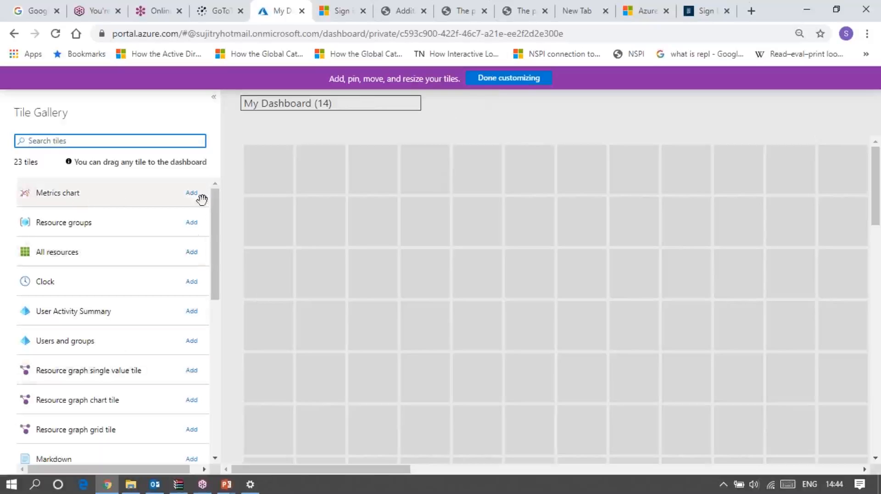
left_click(192, 226)
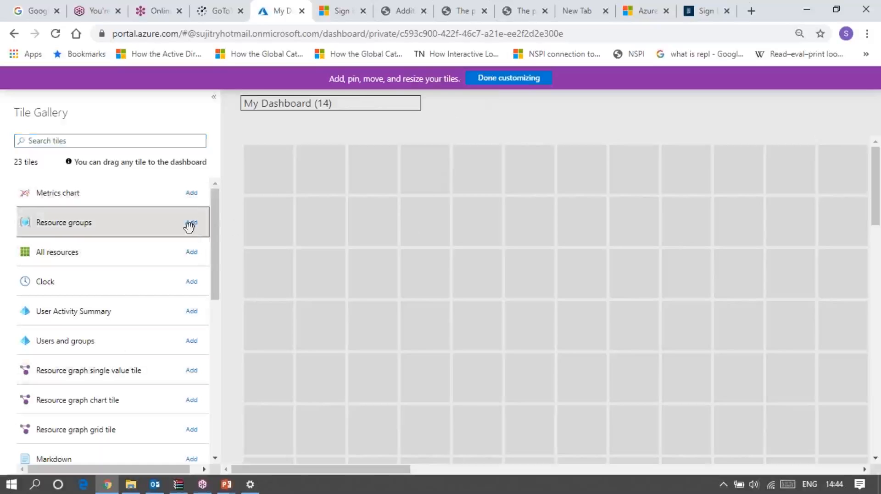
left_click_drag(156, 224, 340, 218)
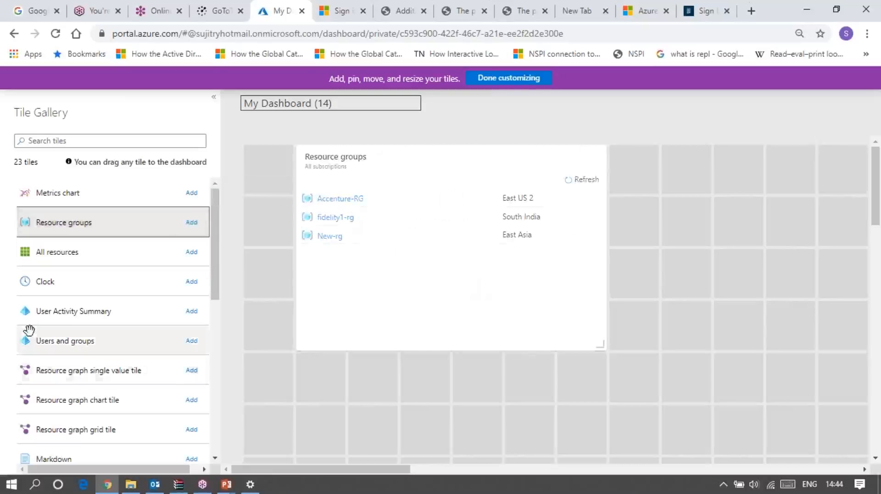
scroll(29, 330, "down", 3)
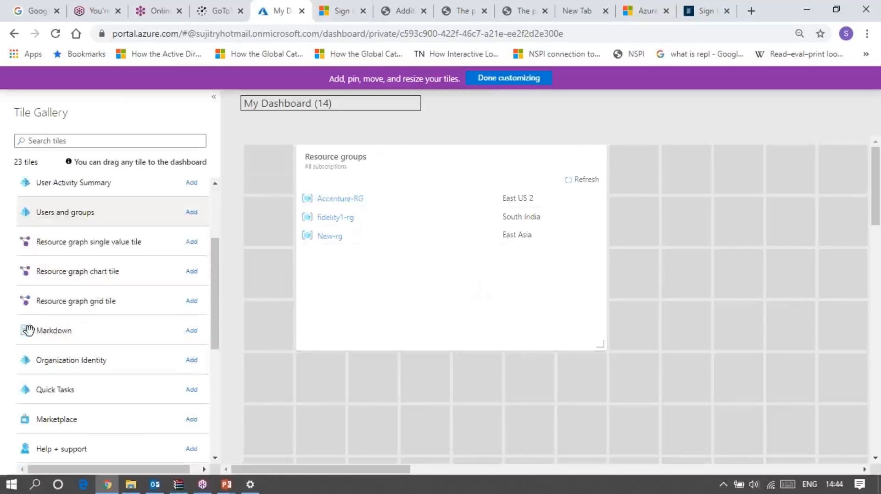
scroll(29, 330, "down", 4)
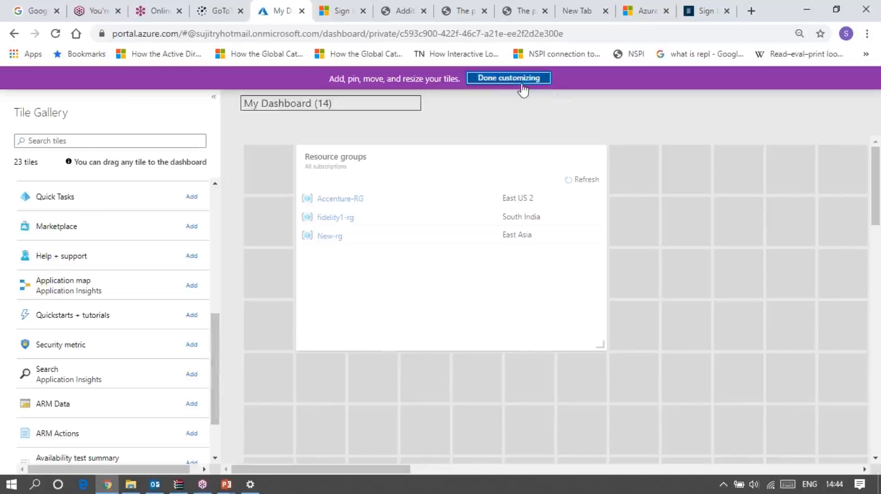
left_click(509, 78)
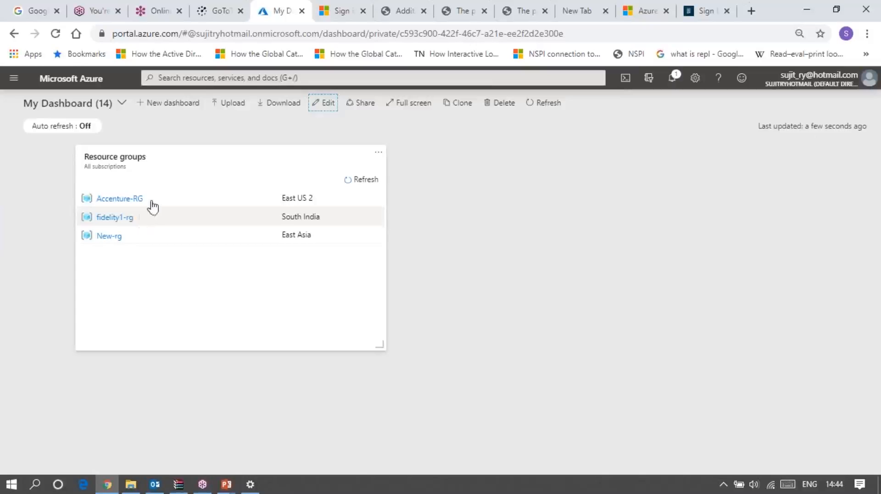
Browse the Storage and Databases categories in the list of all Azure services
left_click(11, 80)
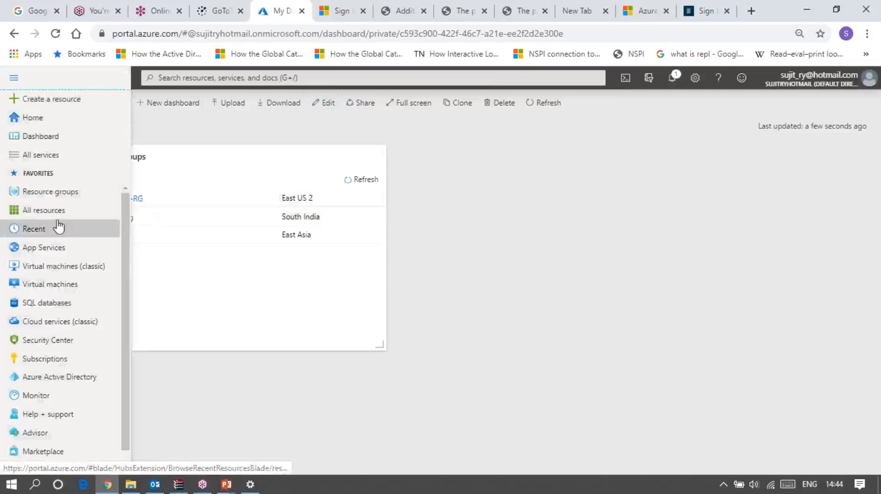
left_click(54, 161)
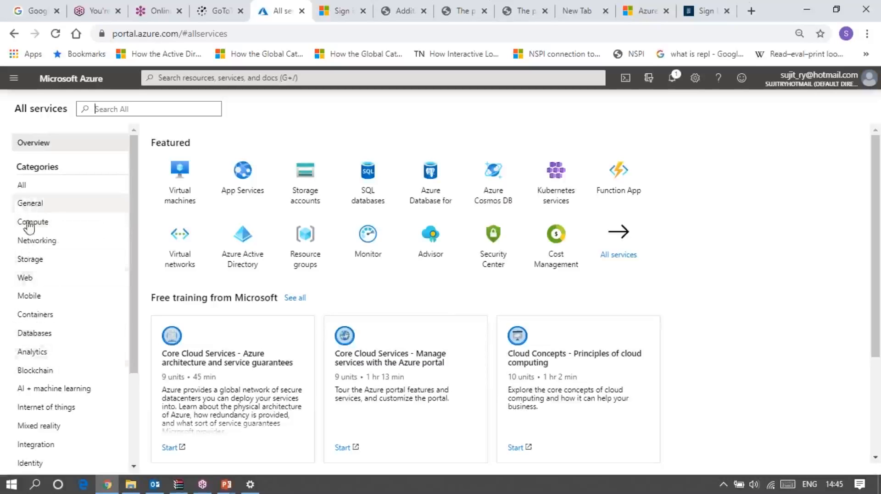
left_click(35, 261)
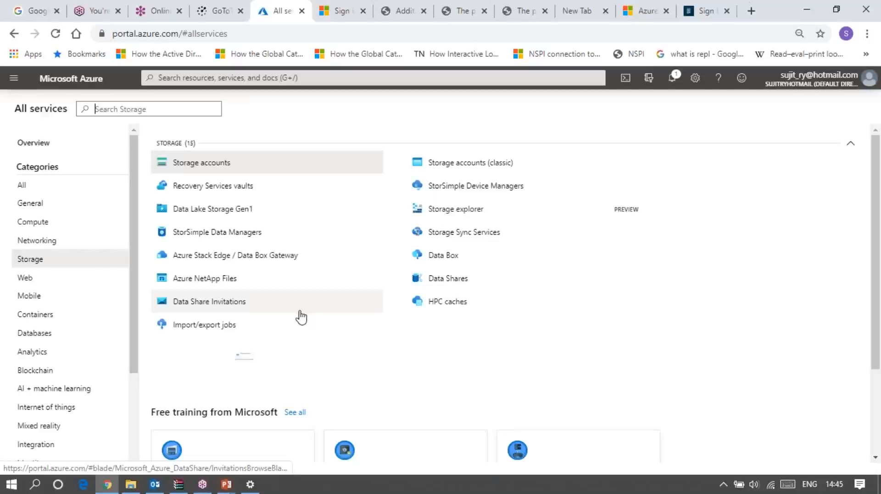
left_click(40, 338)
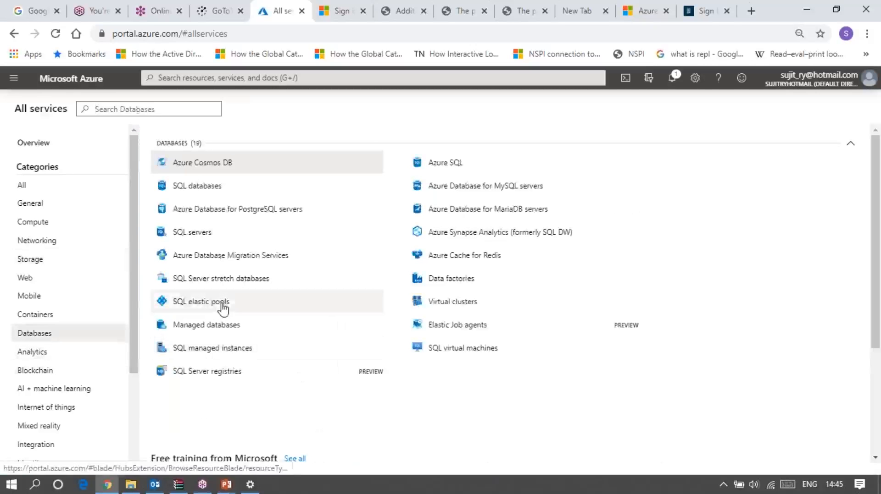
mouse_move(223, 309)
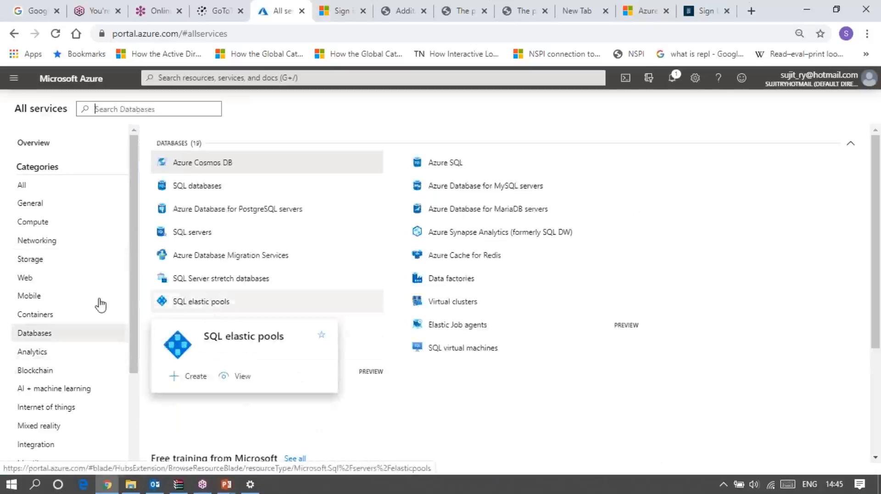
mouse_move(213, 173)
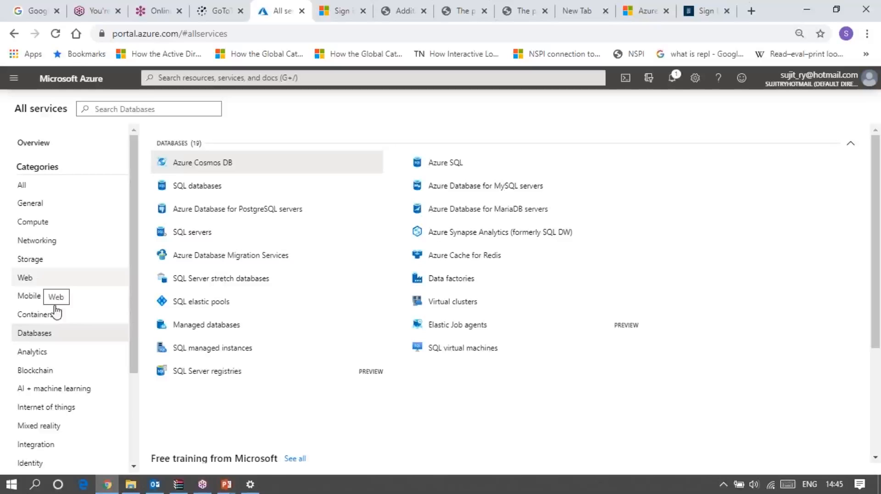
Start a new resource group from the resource groups list and name it Prod-VM
left_click(14, 80)
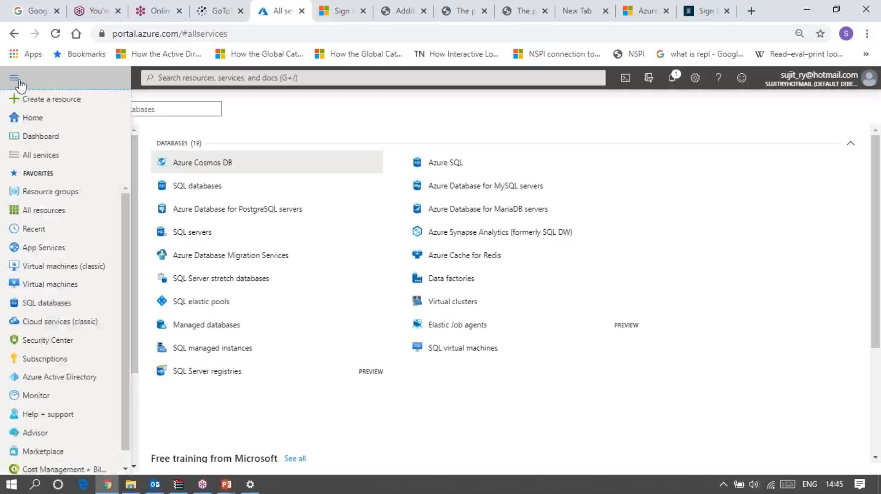
left_click(50, 193)
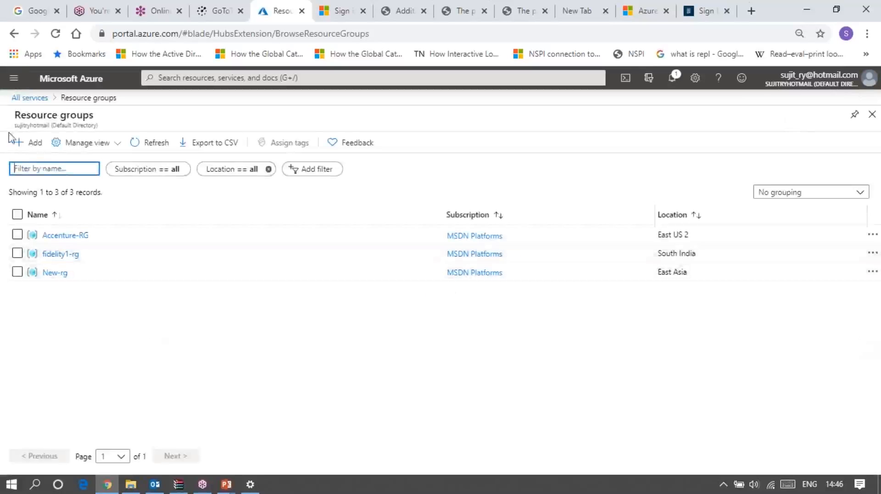
left_click(30, 144)
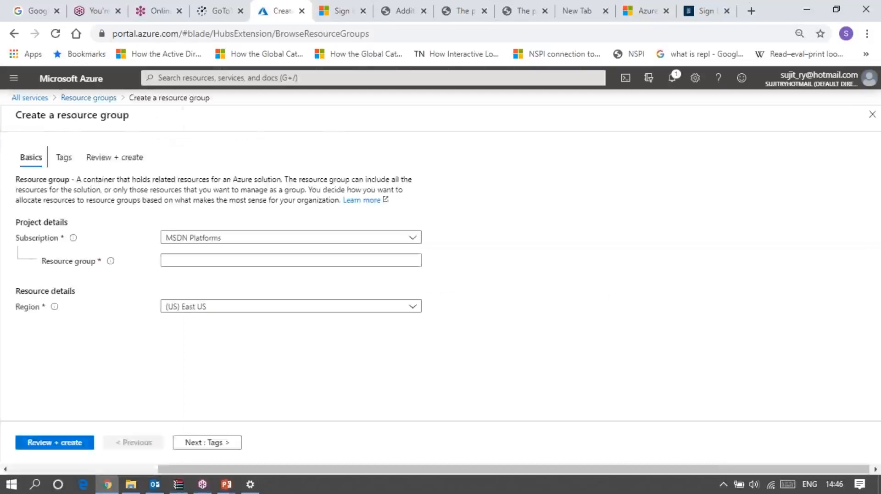
left_click(166, 259)
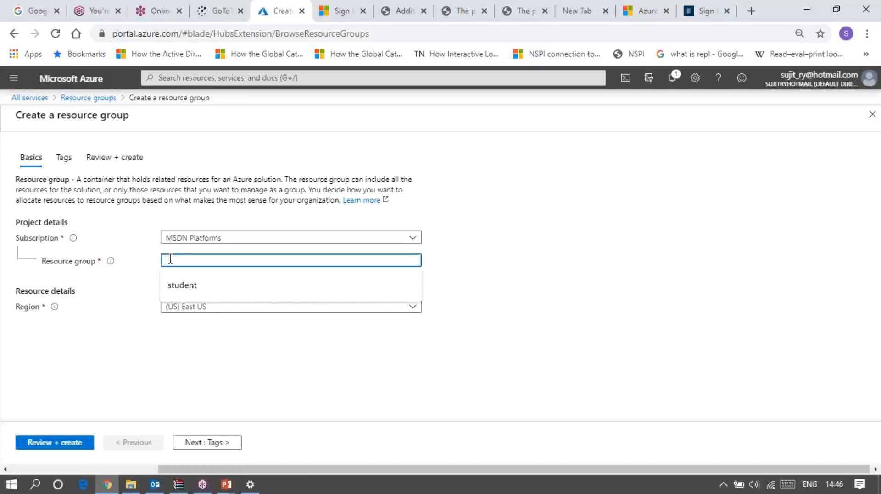
type("R")
type("rod-VM")
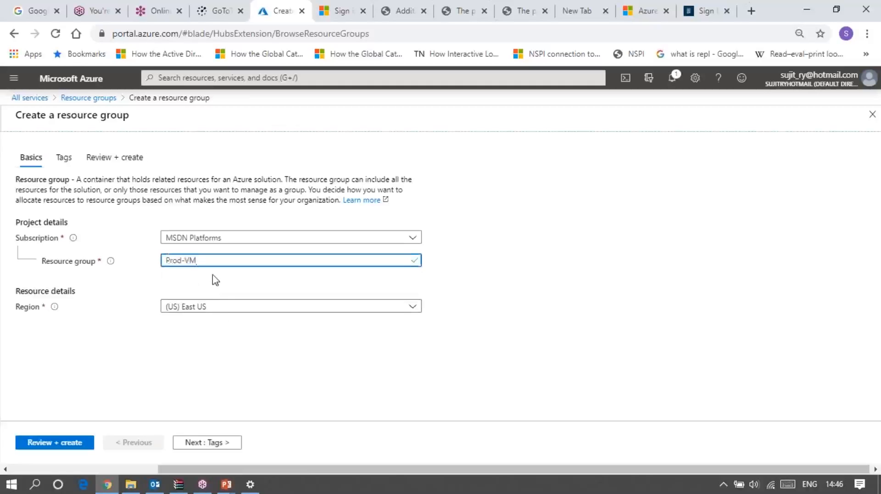
key("ctrl+a")
Set the resource group's region to (US) East US 2 and create the group
left_click(214, 308)
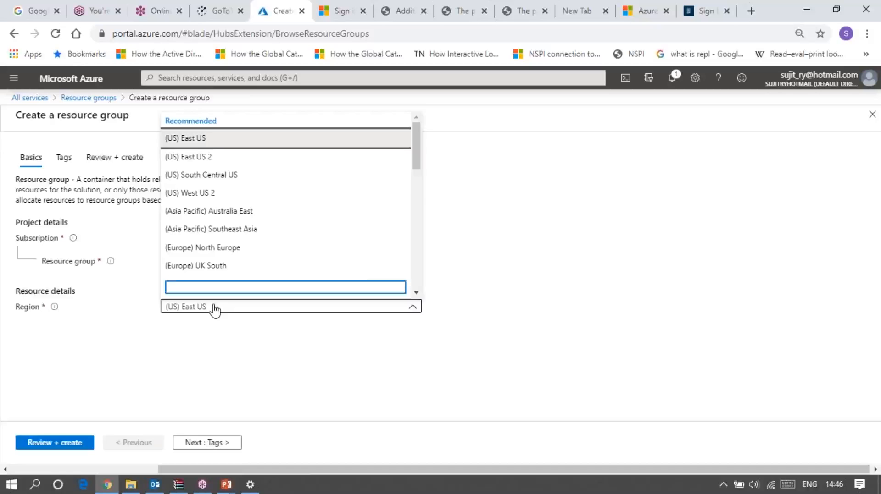
left_click(213, 158)
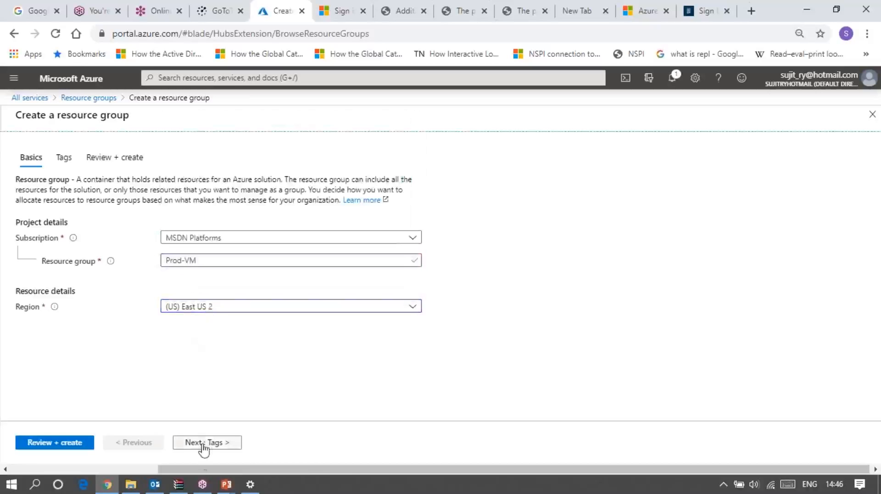
left_click(50, 443)
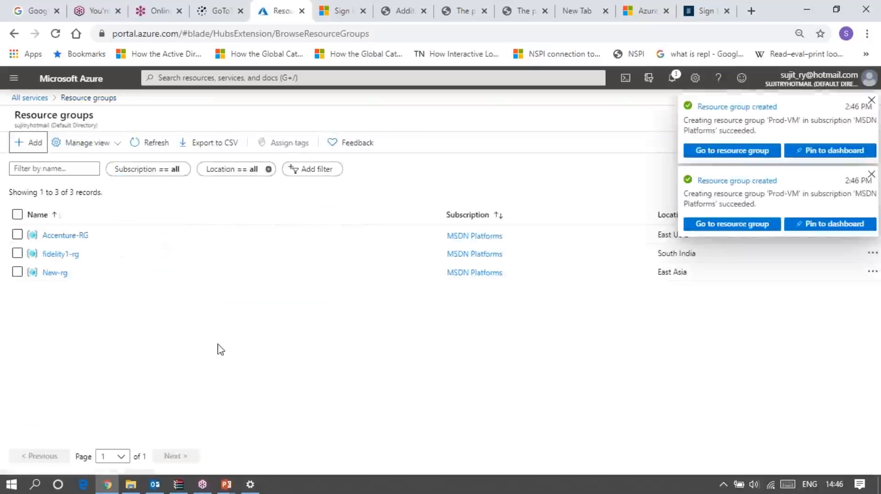
Refresh the resource groups list, reload the portal page and check the notifications
left_click(149, 146)
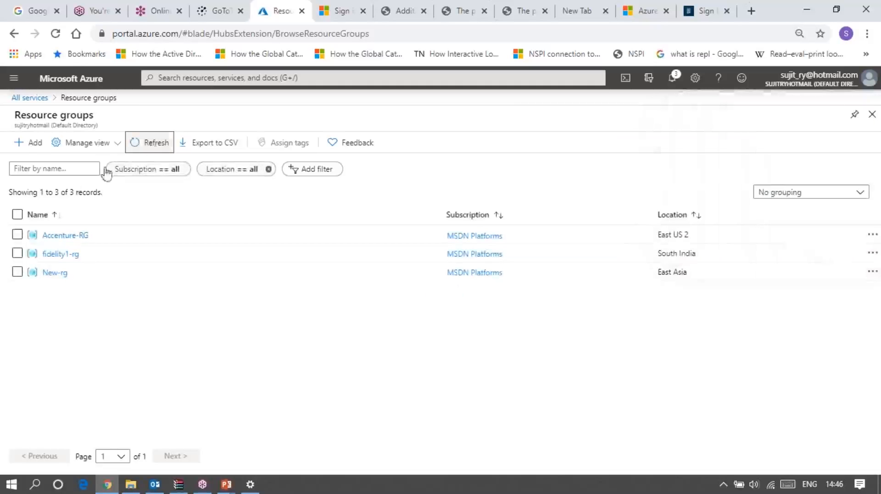
left_click(55, 40)
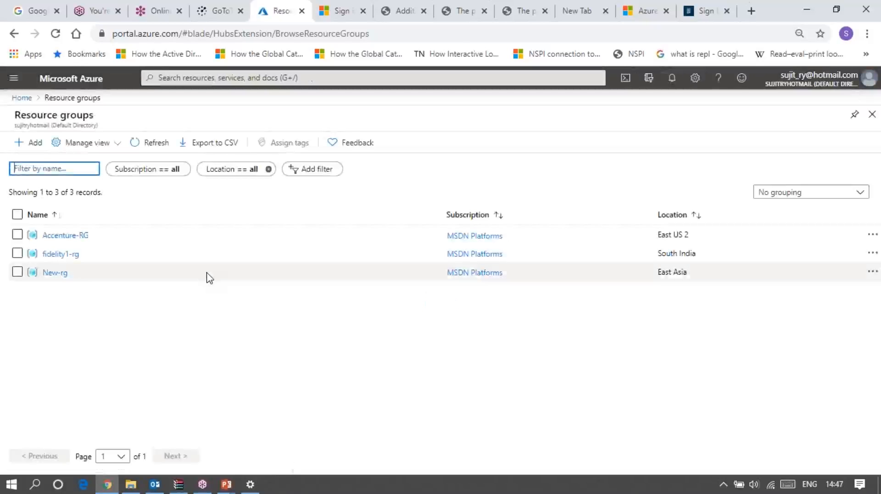
left_click(671, 79)
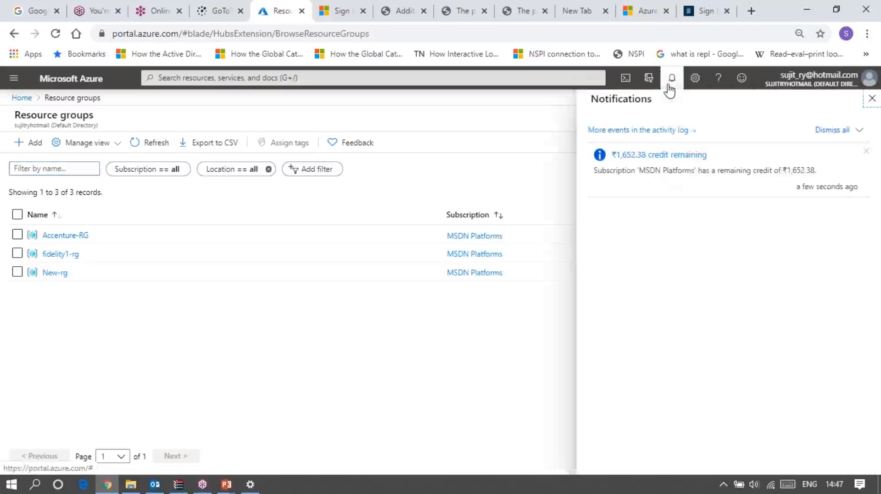
left_click(346, 298)
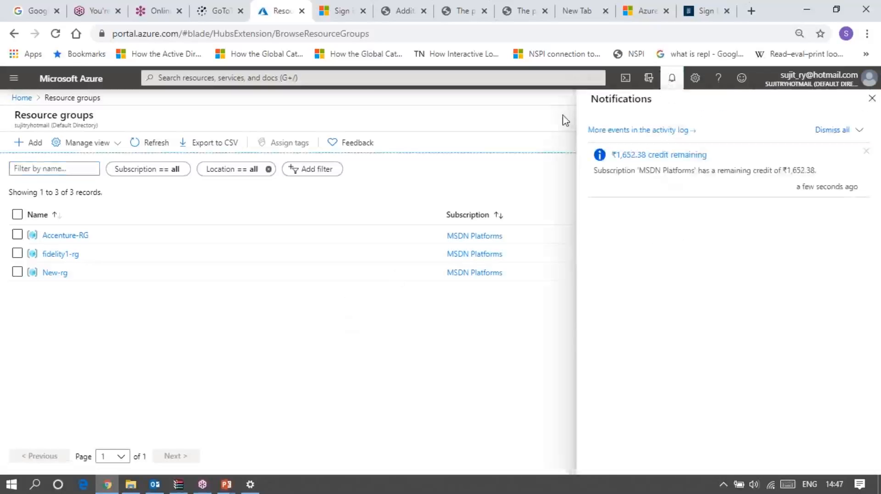
Filter the resource groups by "prod" and open the Prod-VM resource group
left_click(69, 169)
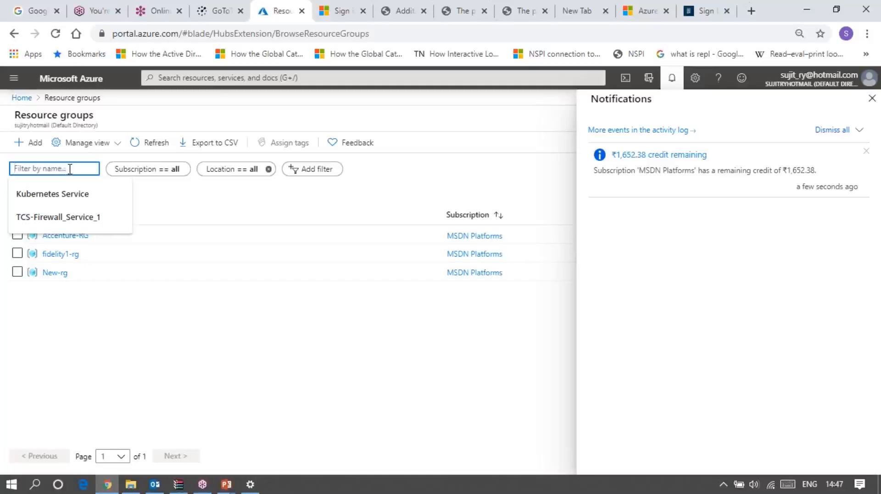
type("prod")
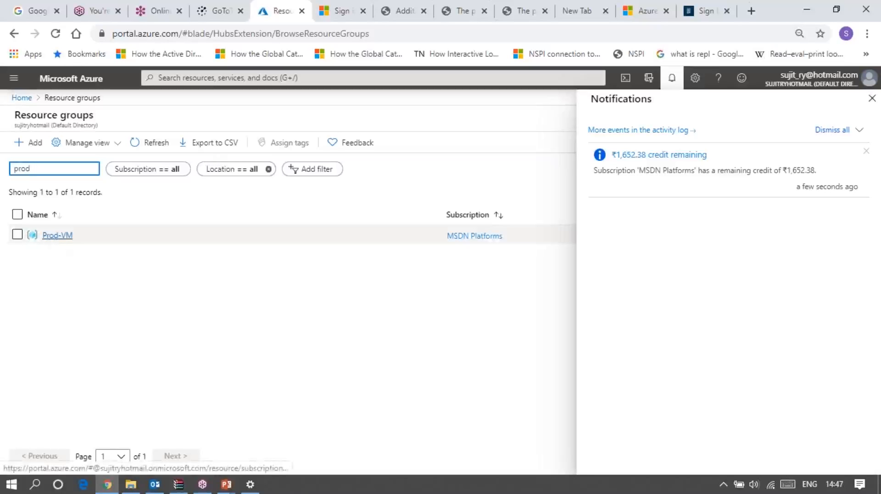
left_click(54, 236)
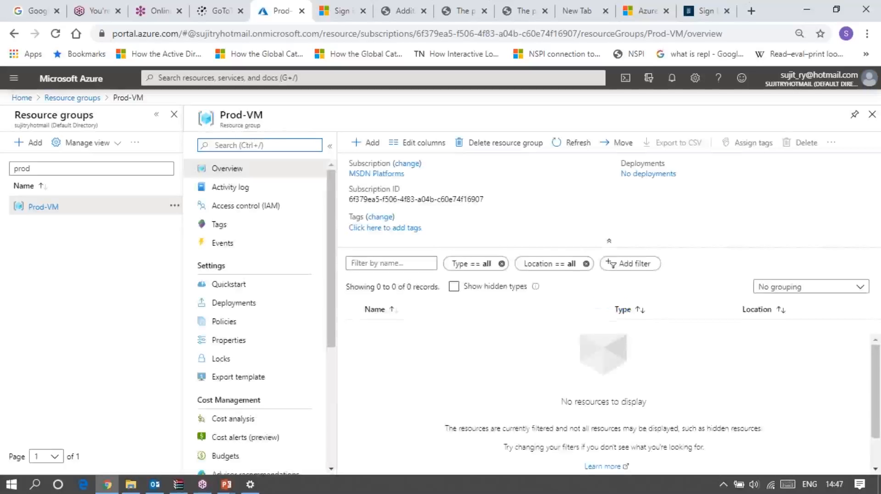
Delete the Prod-VM resource group, confirming the deletion with its name
left_click(486, 147)
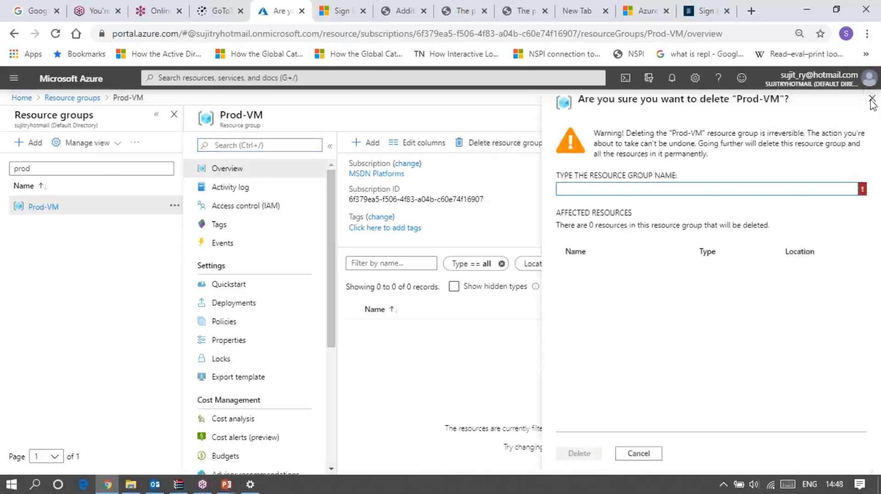
double_click(221, 115)
triple_click(236, 114)
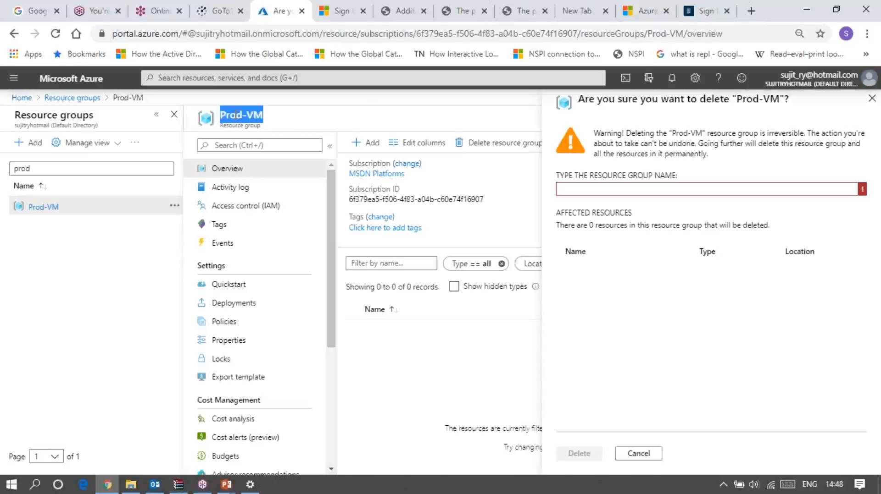
left_click(586, 189)
type("Prod-VM")
left_click(571, 454)
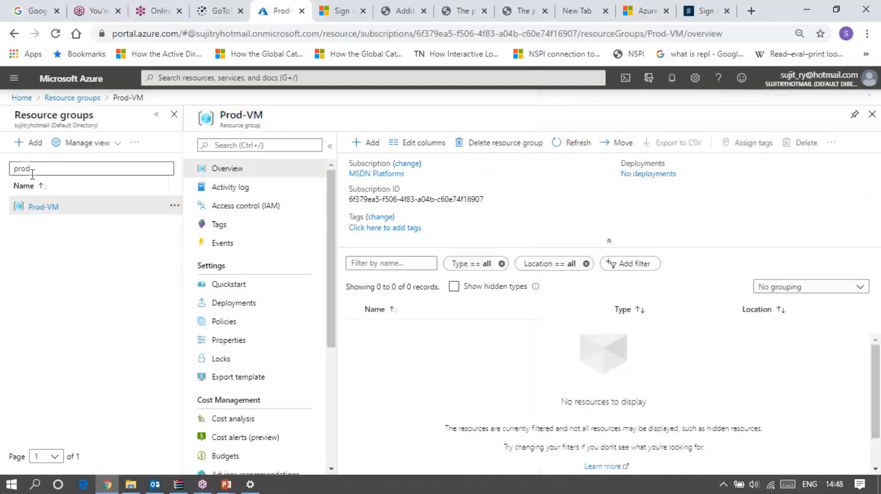
Start a new resource group in the MSDN Platforms subscription and name it Prod-RG
left_click(35, 141)
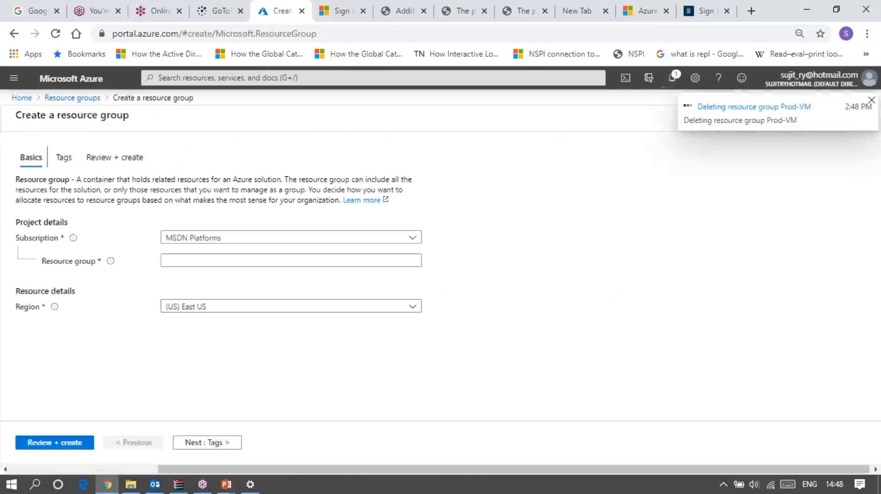
left_click(183, 261)
right_click(183, 261)
left_click(182, 261)
type("P")
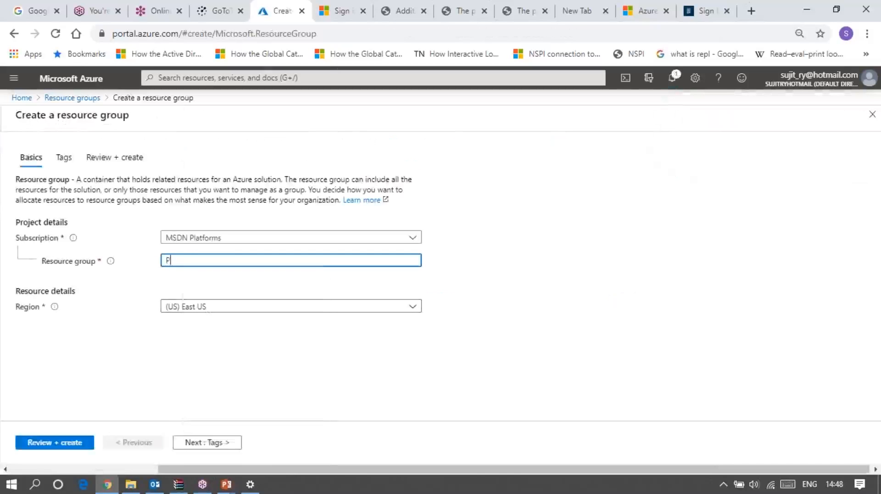
type("rod-RG")
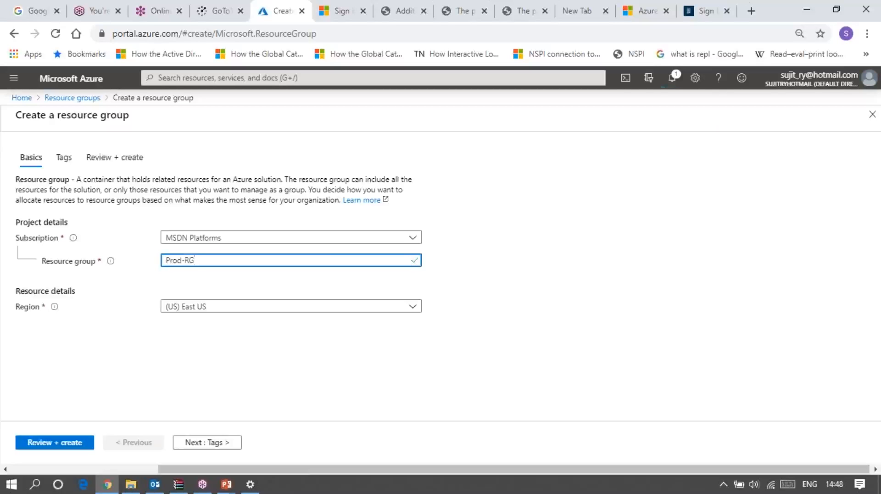
left_click(321, 361)
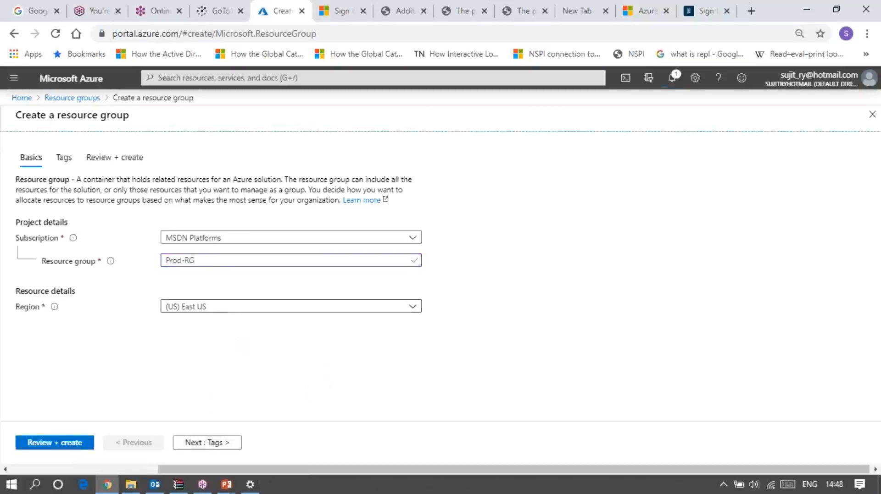
Set the Prod-RG resource group's region to (US) East US 2, review it and create it
left_click(230, 309)
left_click(223, 166)
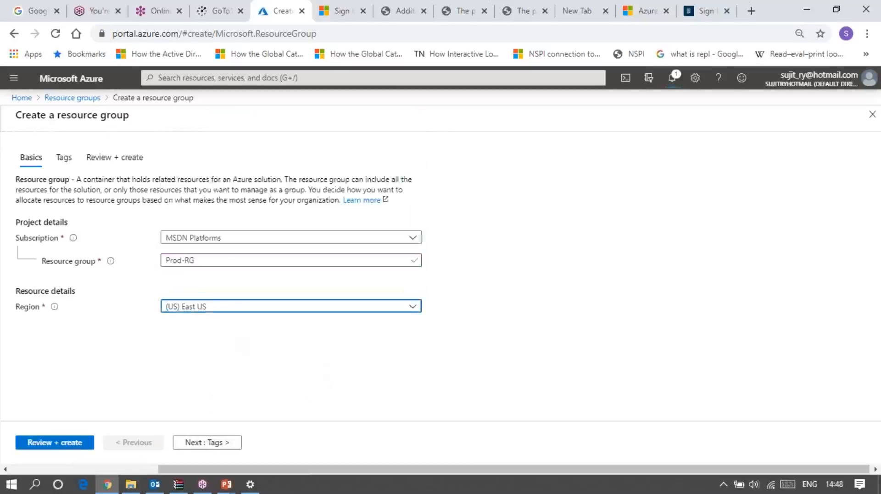
left_click(87, 444)
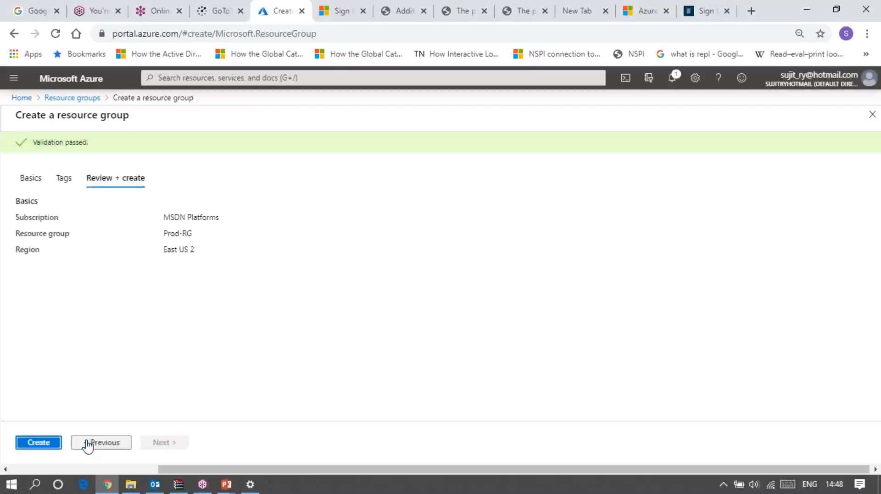
left_click(49, 442)
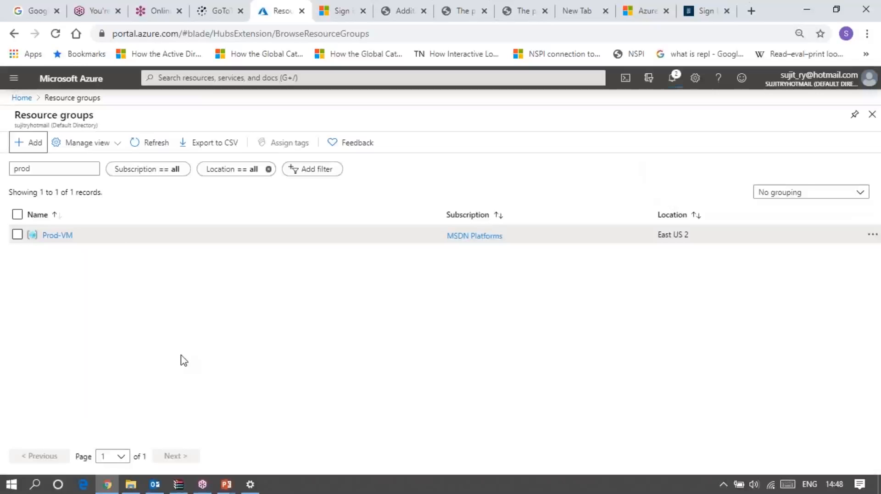
Clear the name filter on the resource groups list, refresh it and check the notifications
left_click(85, 171)
key("BackSpace")
key("BackSpace")
key("BackSpace")
key("BackSpace")
left_click(148, 150)
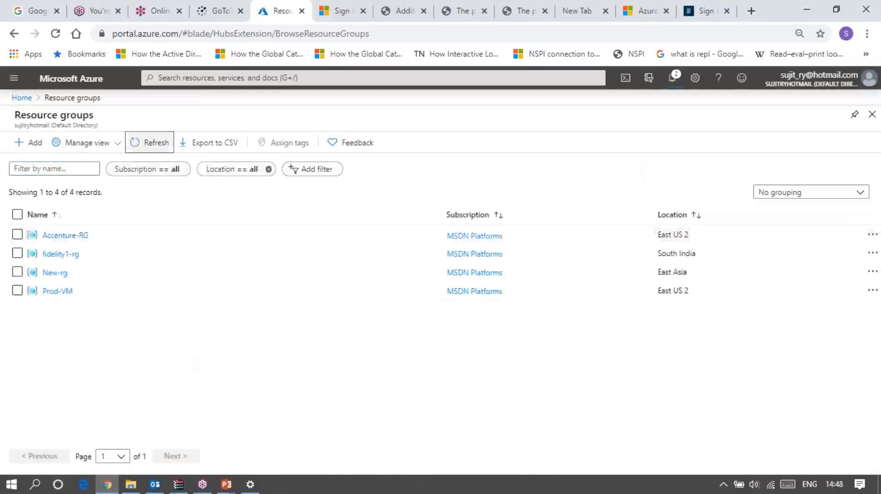
left_click(148, 145)
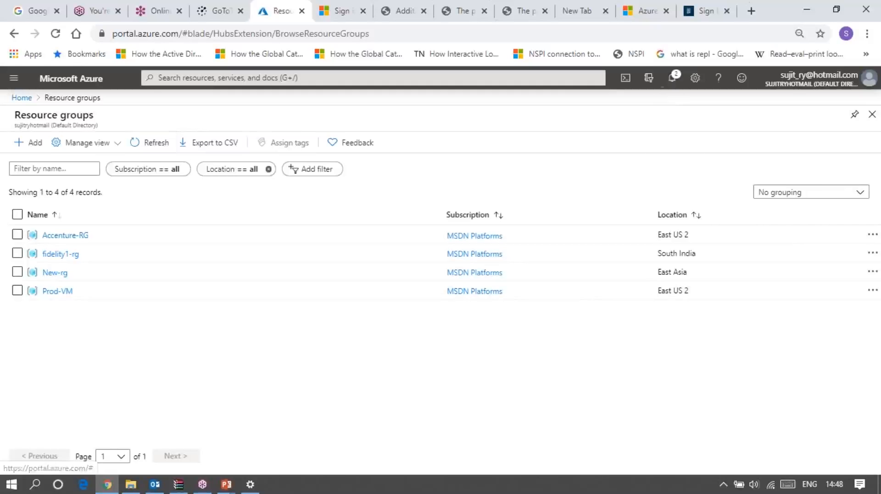
left_click(671, 77)
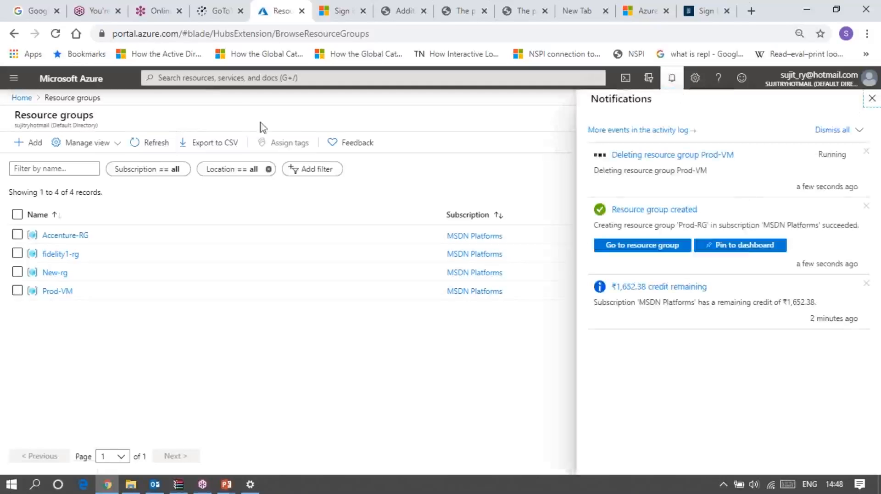
Filter the resource groups list by "prod" and open the Prod-RG resource group
left_click(76, 169)
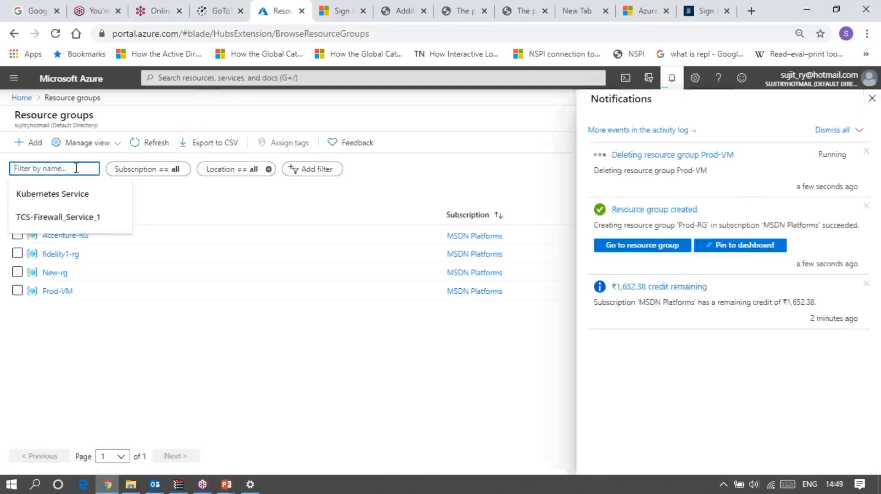
type("prod")
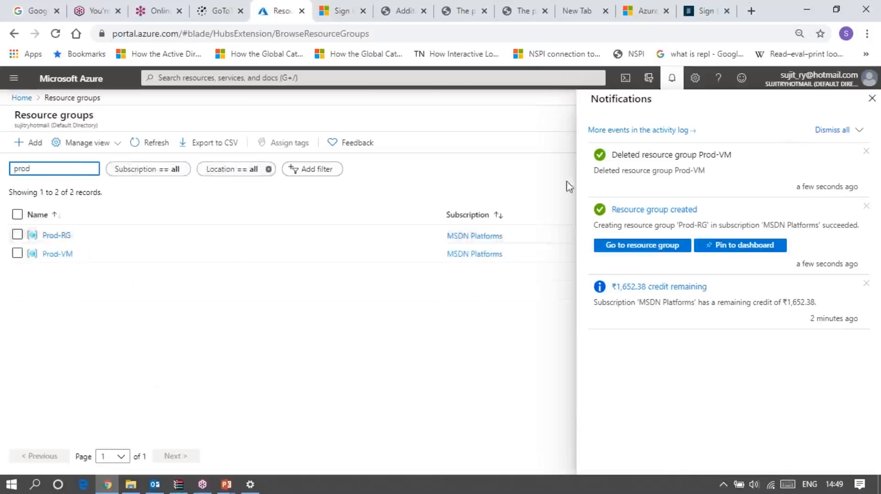
left_click(53, 238)
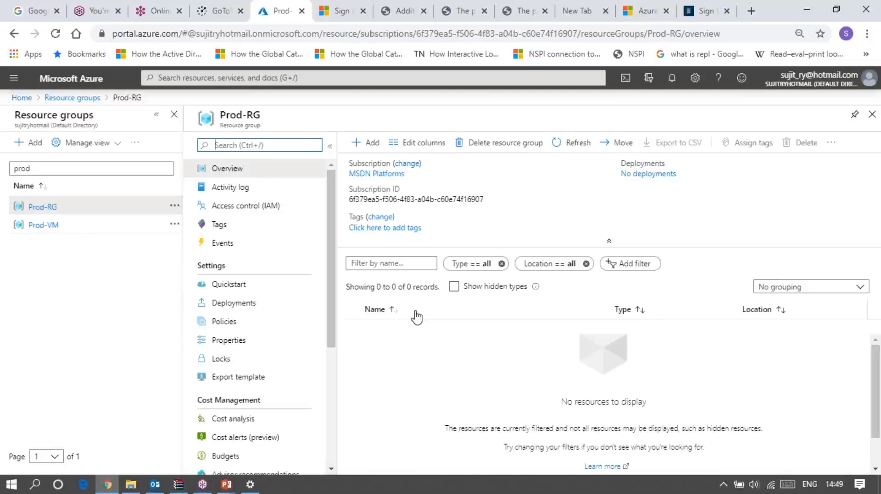
Search the portal for "vnet", open the Virtual networks service and start creating a virtual network
left_click(225, 78)
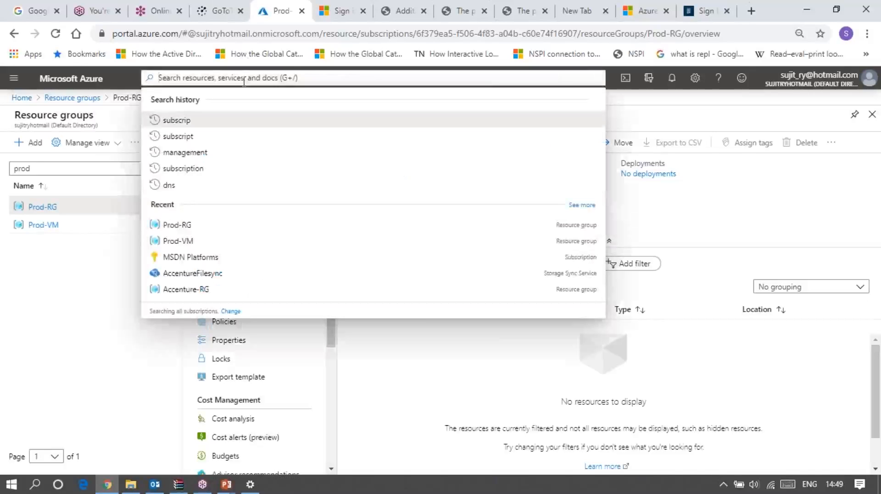
type("vnet")
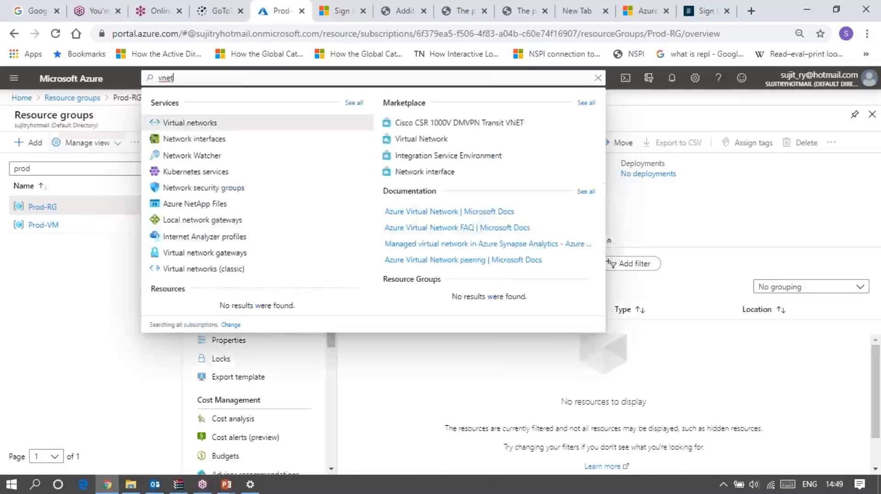
left_click(195, 129)
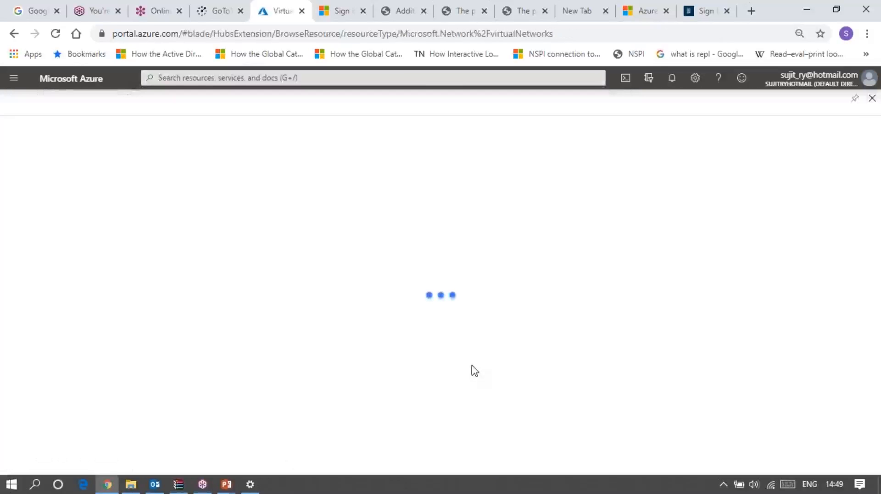
left_click(428, 422)
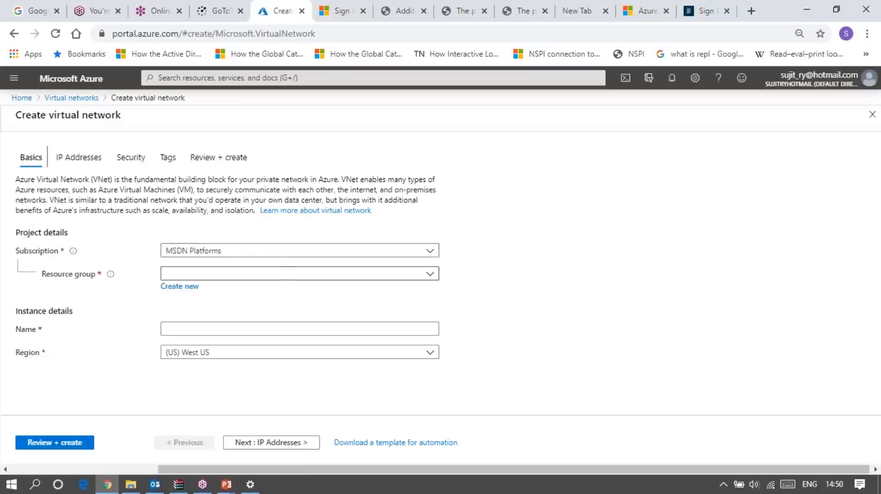
Assign the new virtual network to the Prod-RG resource group and name it Prod-VNET_1
left_click(300, 273)
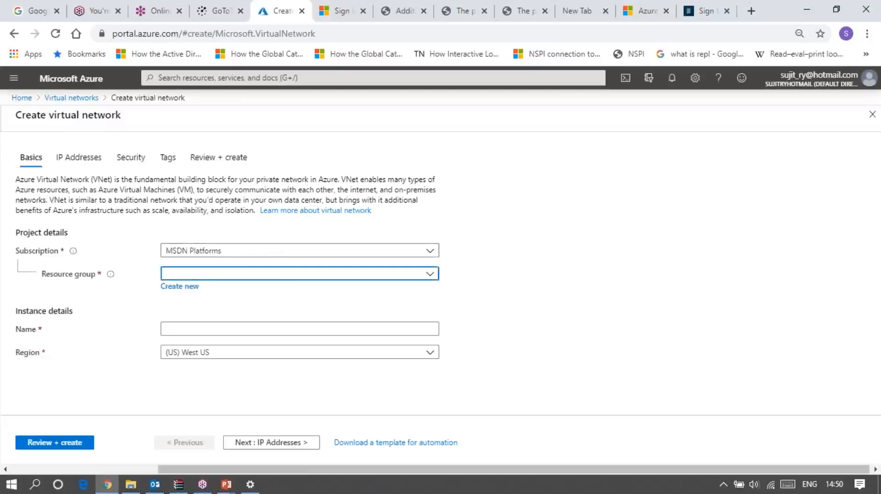
left_click(430, 274)
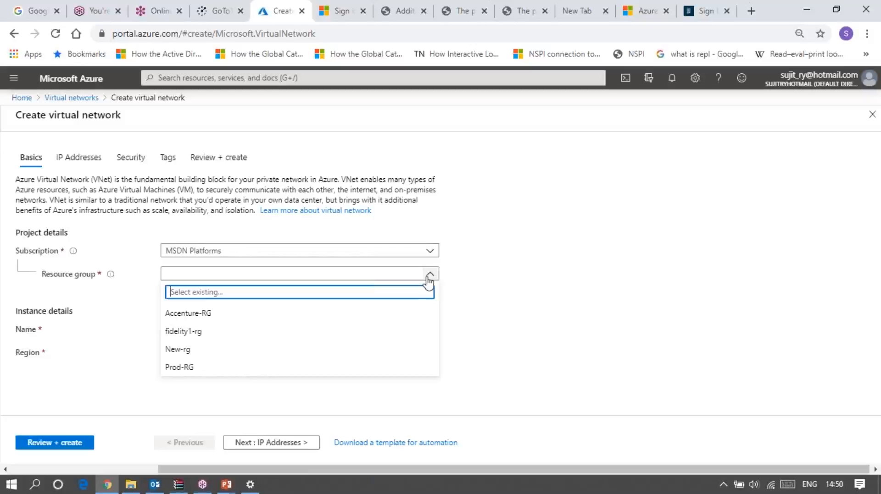
left_click(185, 368)
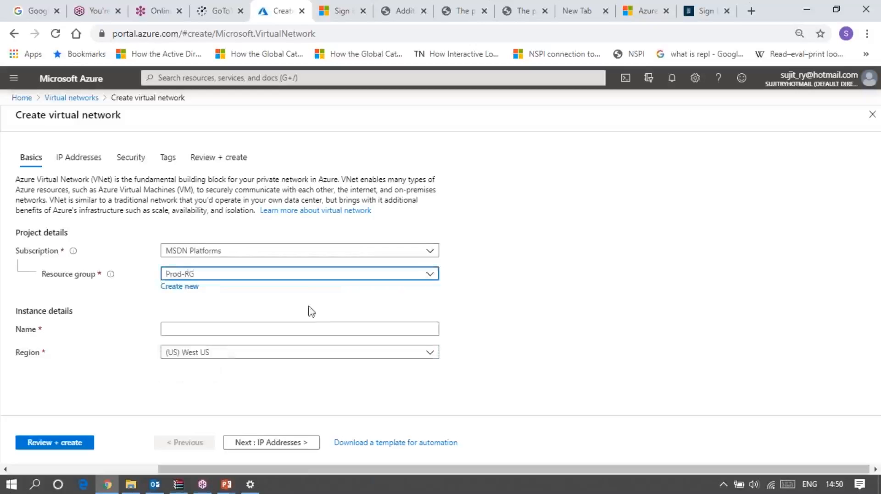
left_click(264, 328)
type("P")
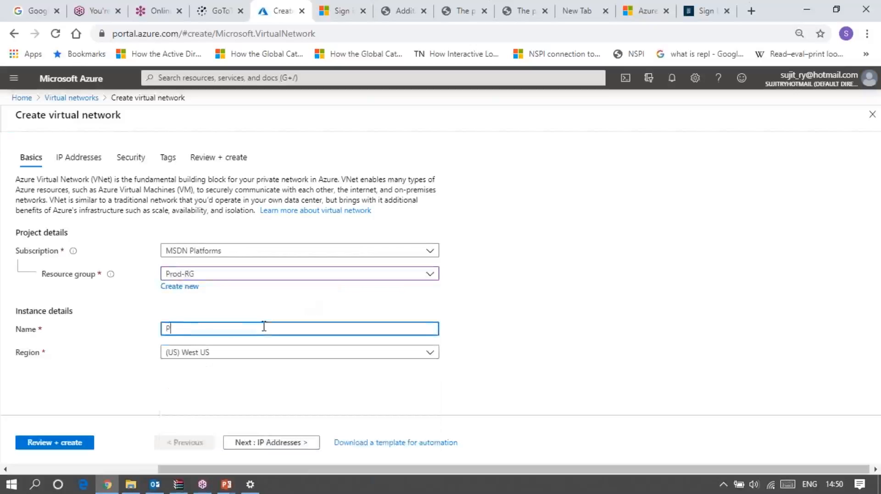
type("rod-VNET_")
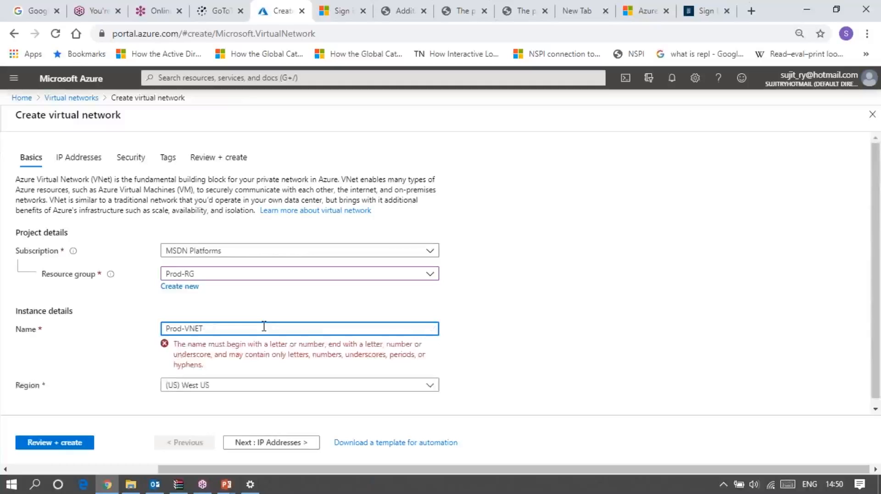
type("1")
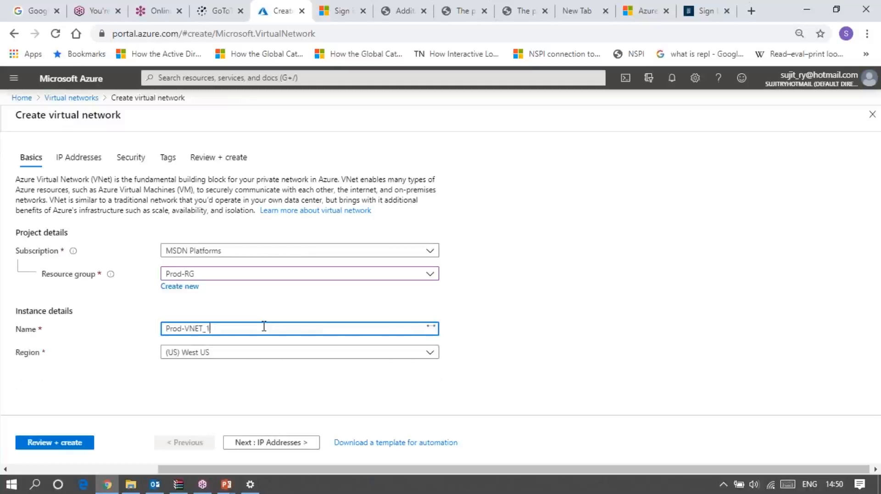
Set the new virtual network's region to (US) East US 2
left_click(314, 354)
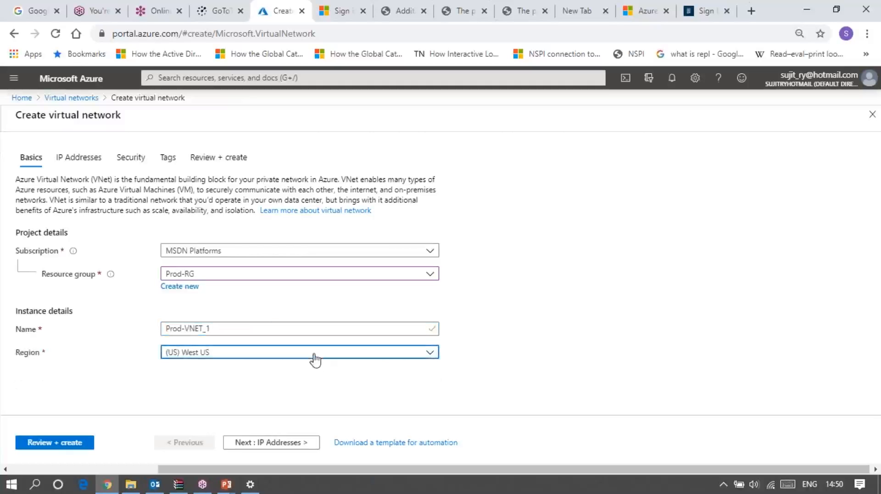
left_click(314, 354)
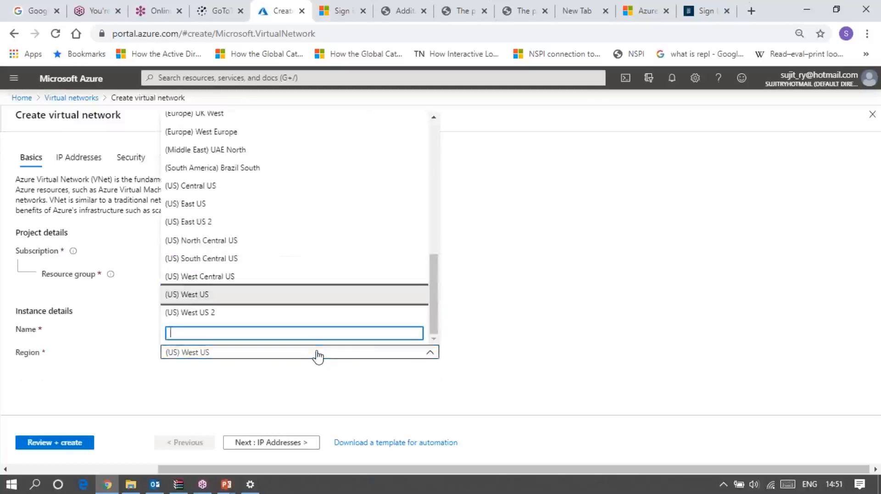
left_click(198, 225)
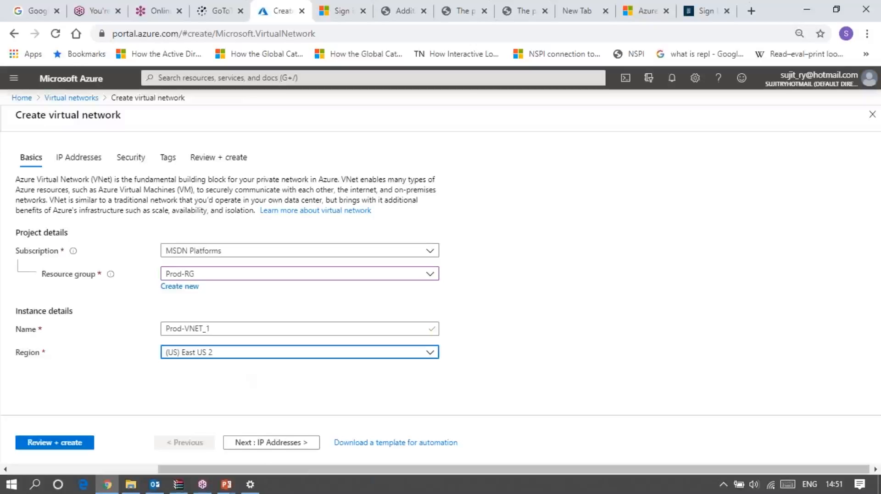
Go to the IP address settings and replace the IPv4 address space with 172.21.0.0/16
left_click(268, 443)
right_click(110, 220)
left_click(120, 220)
key("BackSpace")
key("BackSpace")
key("BackSpace")
key("BackSpace")
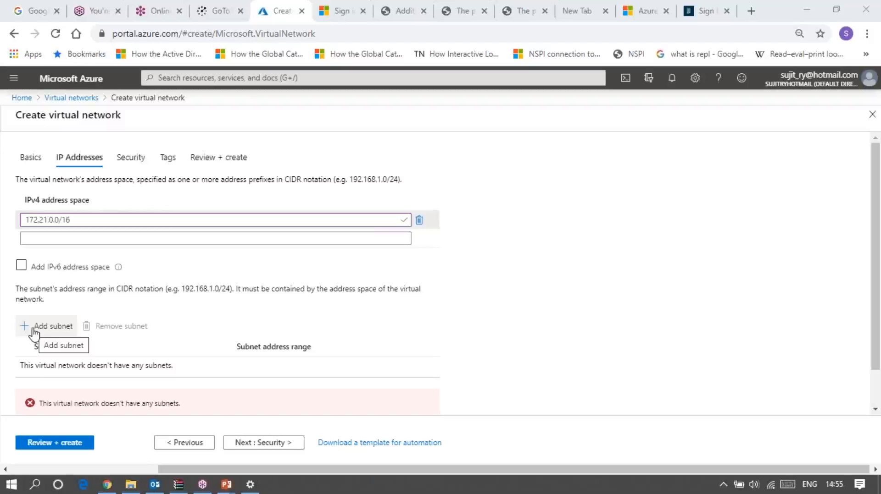
Try to add a subnet to the new virtual network, retrying after closing the error
left_click(50, 331)
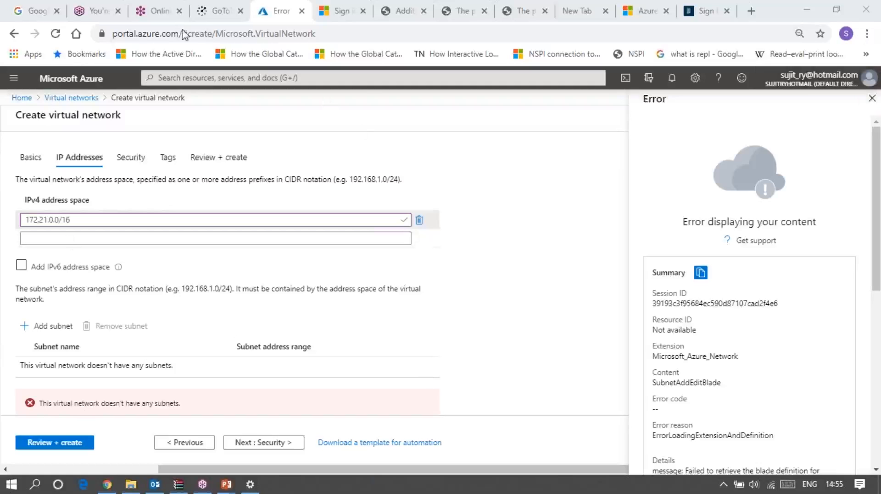
left_click(871, 101)
left_click(41, 329)
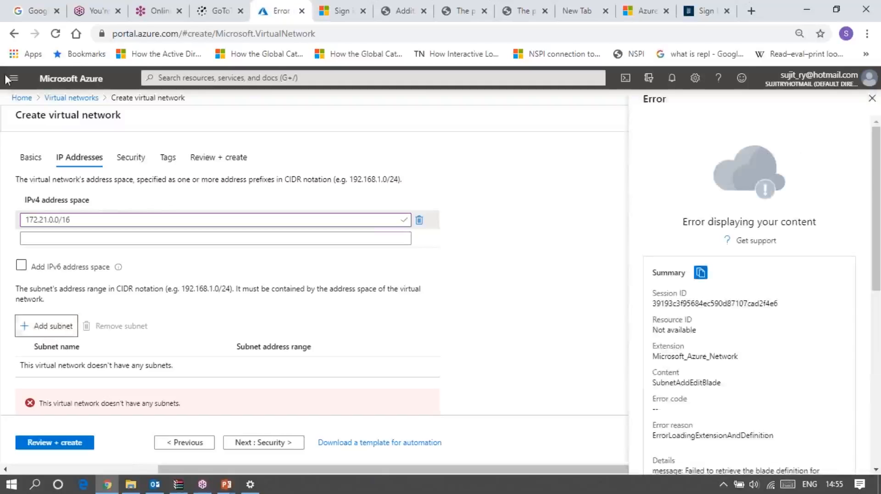
Reload the portal page and start creating the virtual network again
left_click(55, 34)
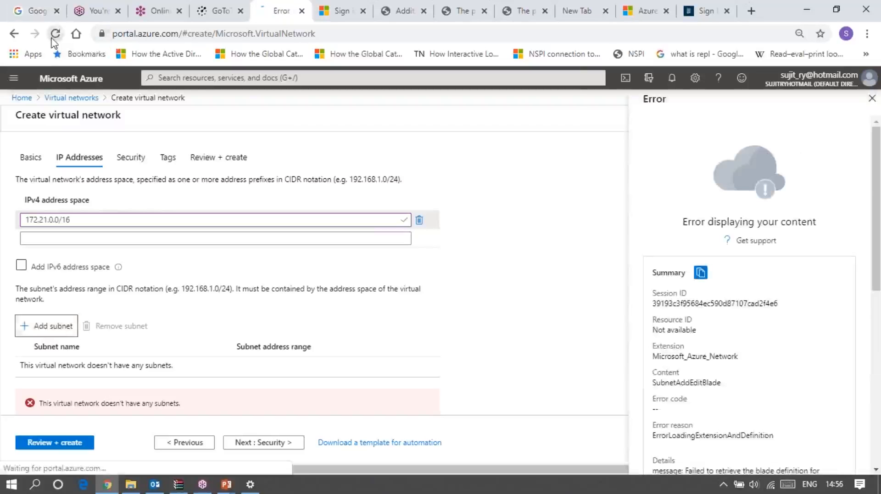
left_click(487, 106)
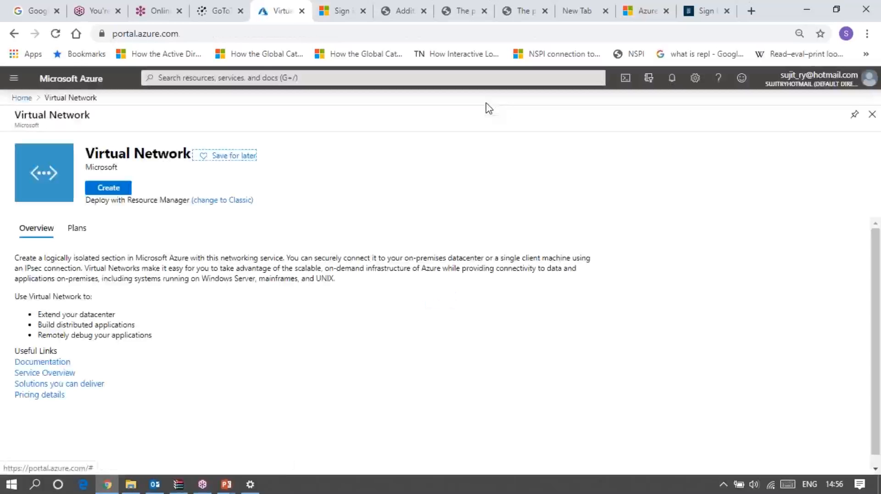
left_click(113, 189)
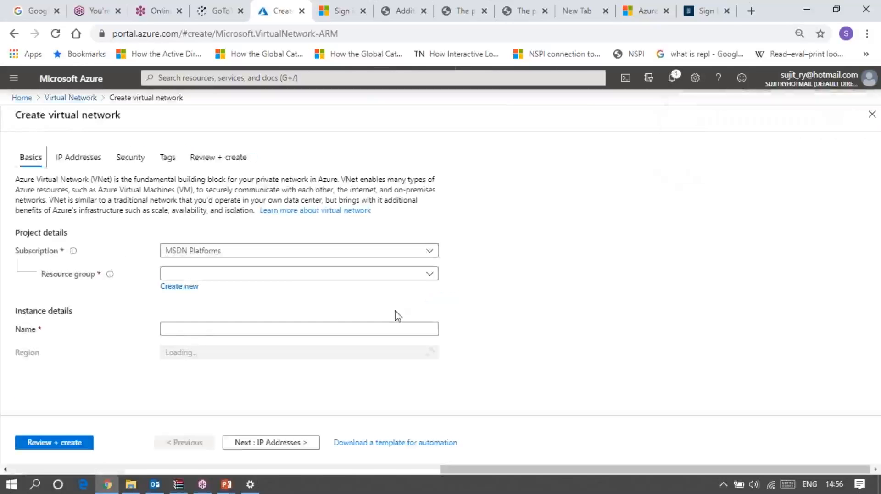
Fill in the virtual network's basics with resource group Prod-RG, name Prod-VM_1 and region (US) East US 2
left_click(363, 275)
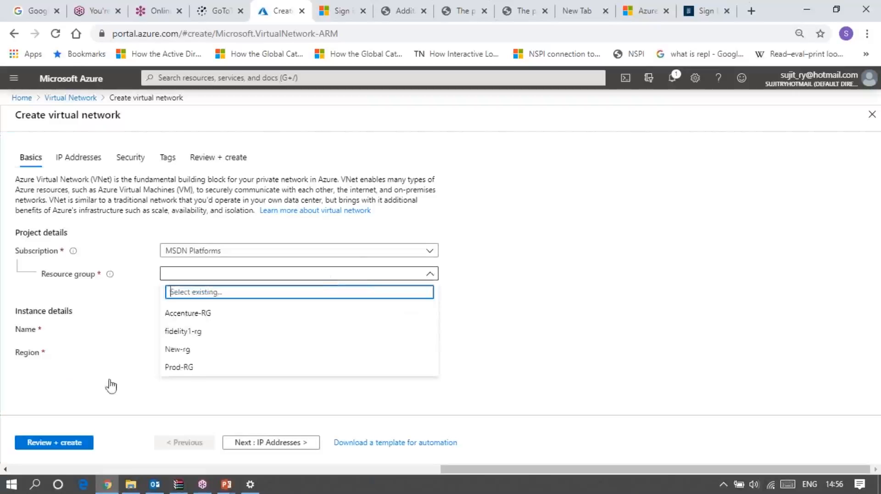
left_click(178, 368)
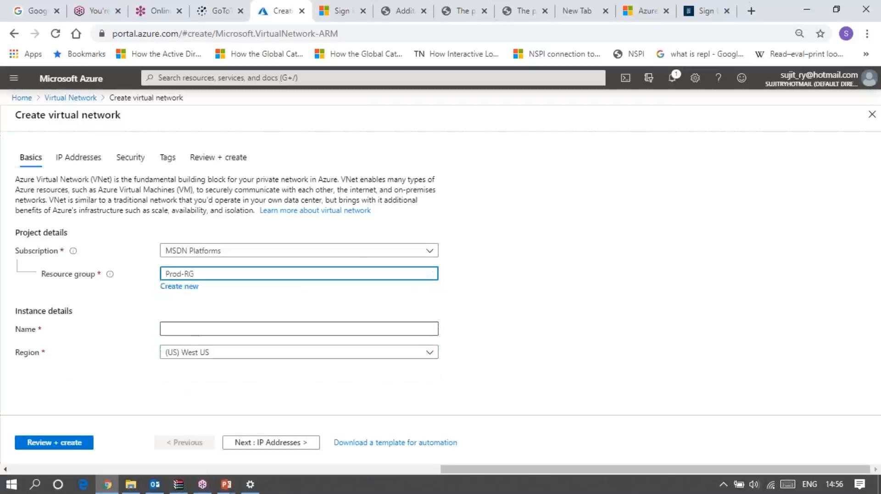
left_click(179, 329)
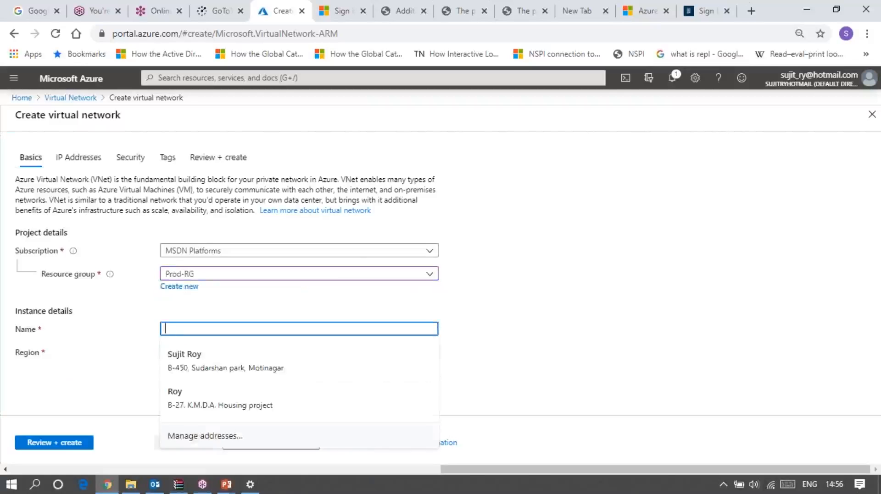
type("Prod-")
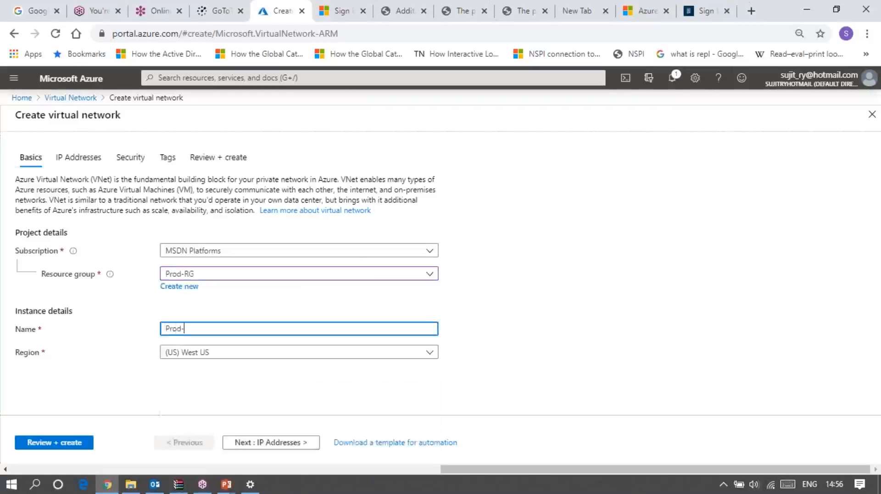
type("VM_1")
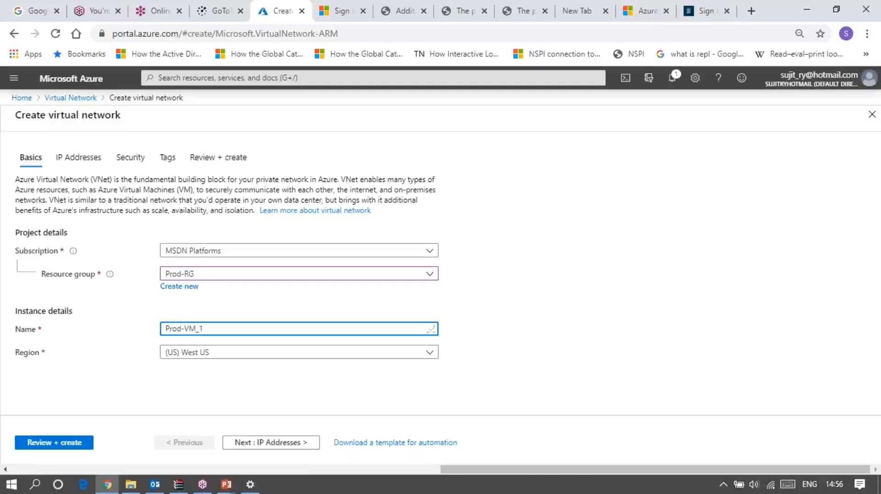
left_click(247, 356)
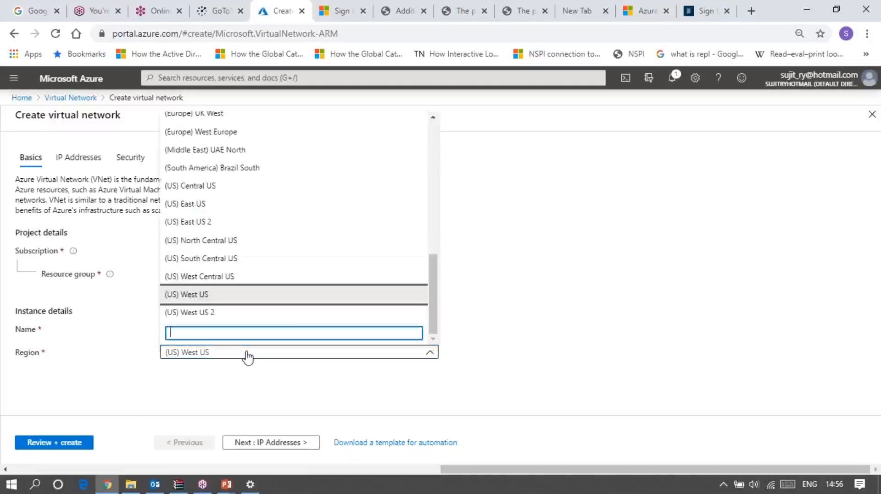
left_click(201, 222)
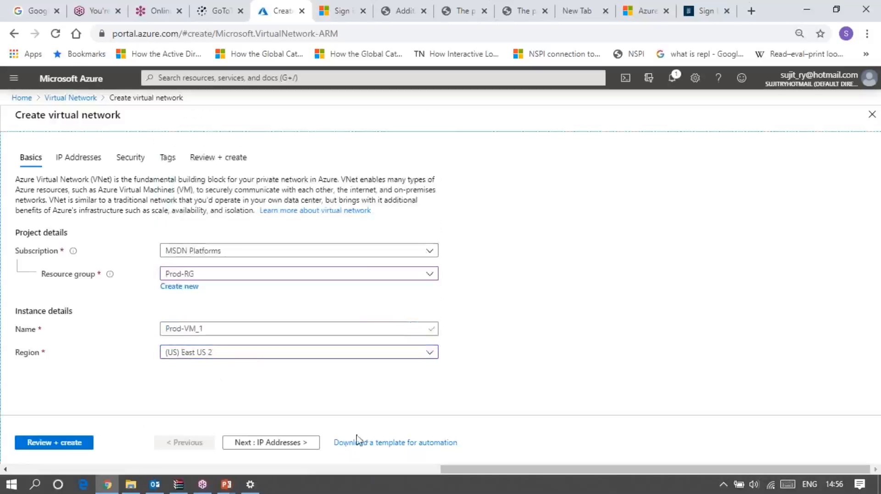
Go to the IP address settings and change the default IPv4 address space to 172.21.0.0/16
left_click(300, 445)
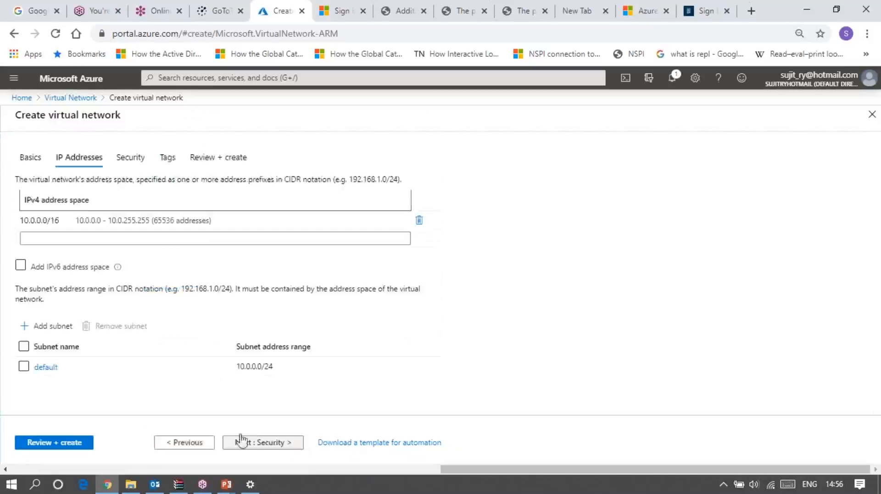
left_click(28, 238)
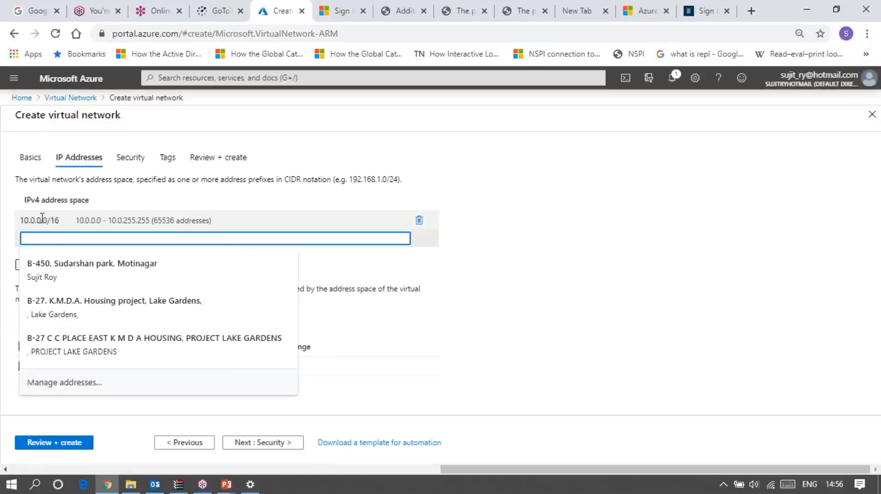
right_click(42, 219)
left_click(243, 220)
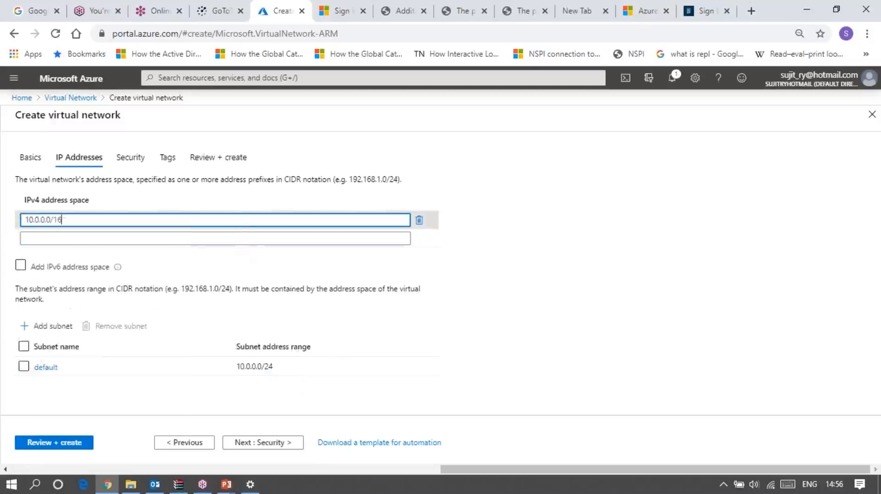
key("BackSpace")
key("BackSpace")
key("BackSpace")
key("BackSpace")
key("BackSpace")
key("BackSpace")
key("BackSpace")
key("BackSpace")
key("BackSpace")
key("BackSpace")
key("BackSpace")
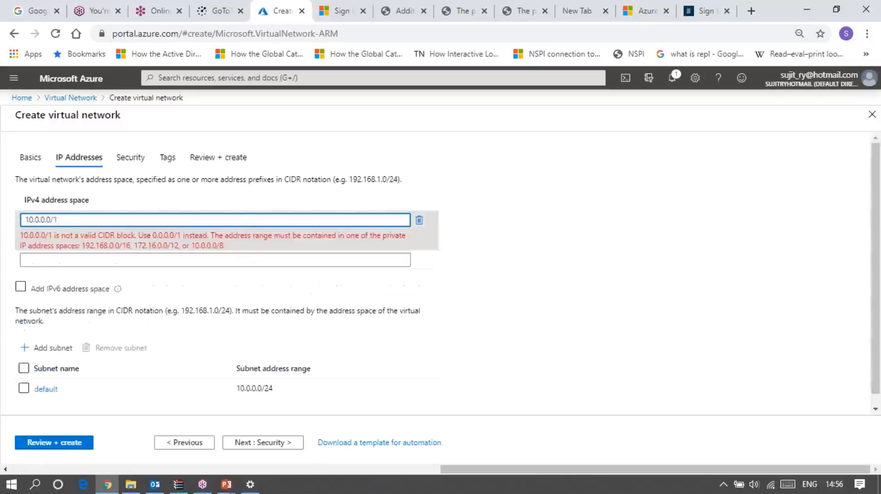
type("17")
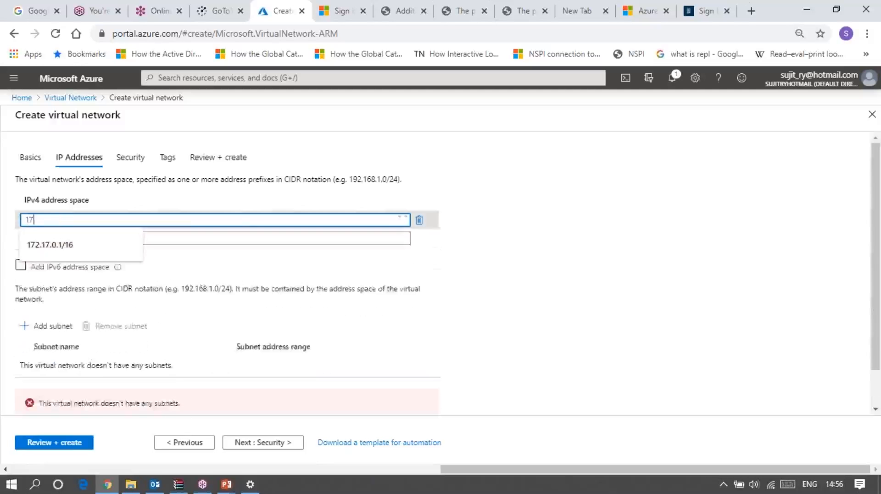
type("2.21.0")
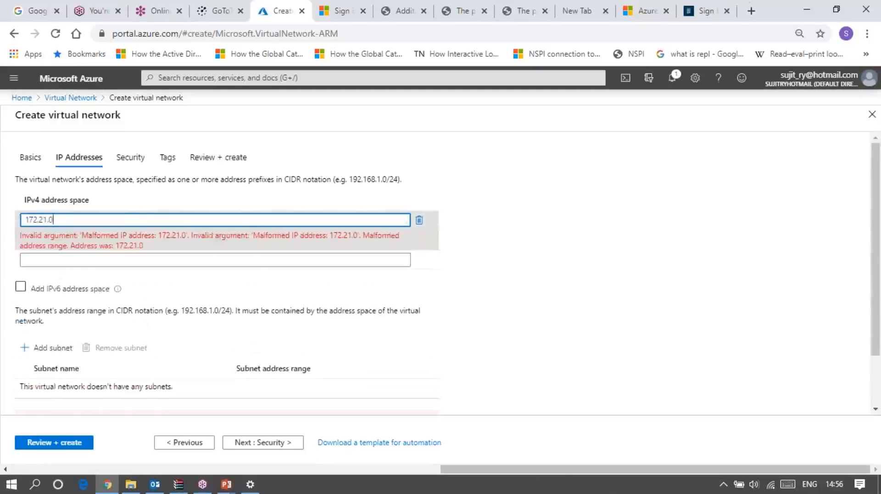
type(".0/16")
Add a subnet named Subnet-1 with the address range 172.21.64.0/18 to the virtual network
left_click(44, 329)
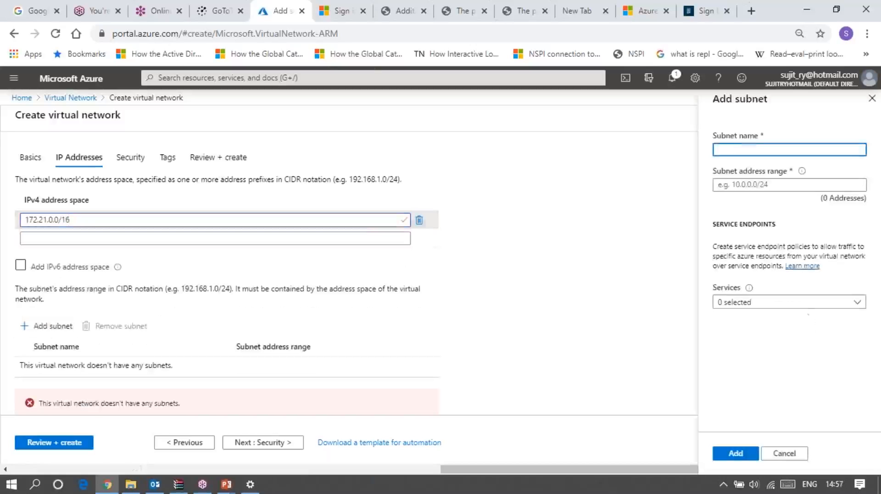
type("Subnet-1")
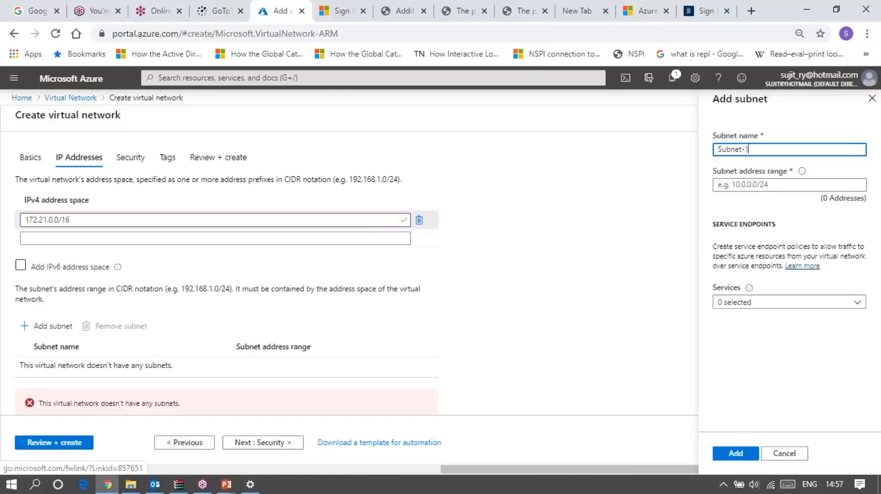
left_click(754, 184)
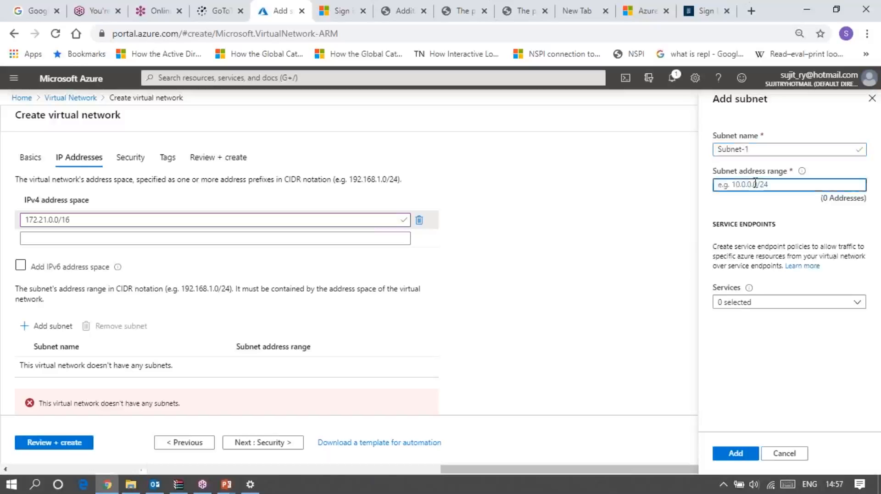
type("172.21.64.0/18")
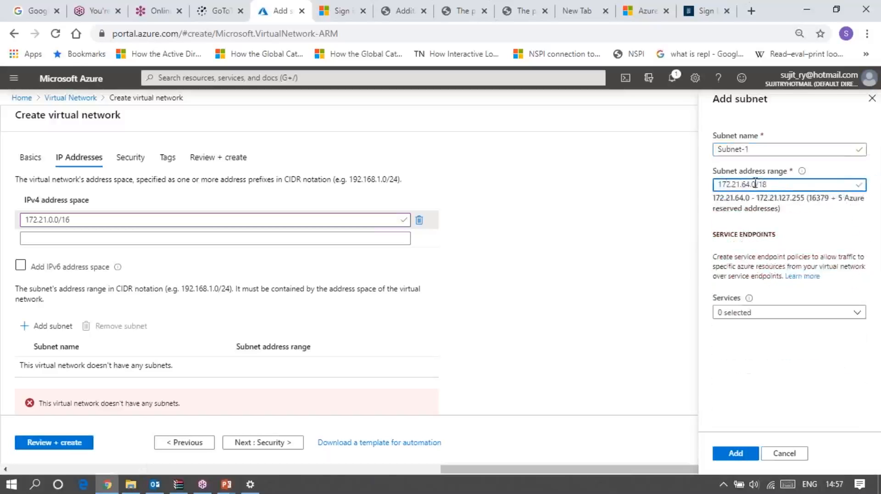
left_click(660, 231)
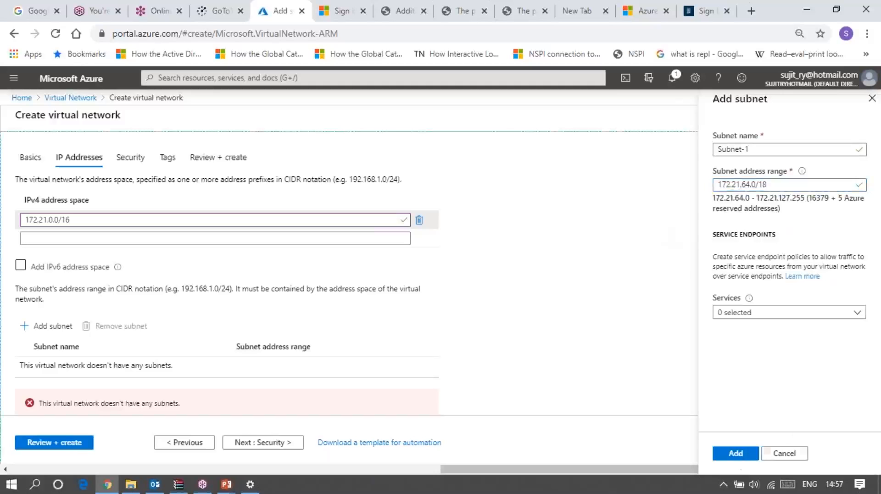
left_click(736, 454)
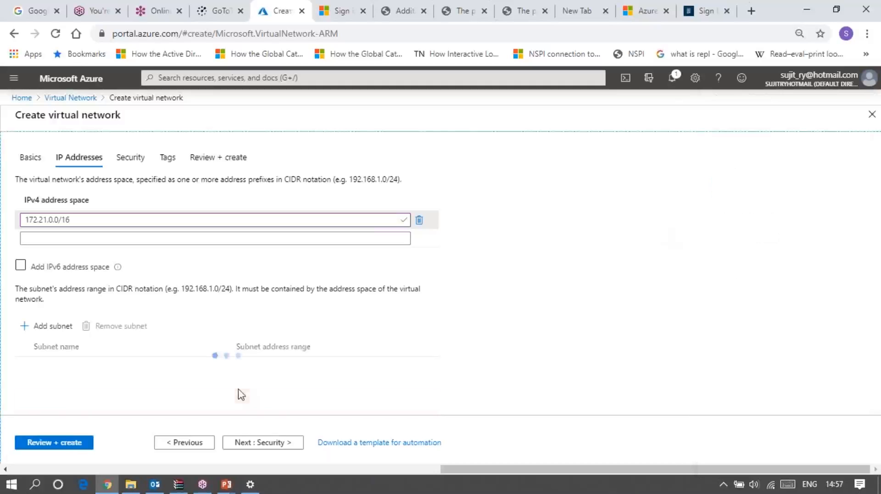
Review the virtual network's configuration and create it with the remaining settings at their defaults
left_click(263, 448)
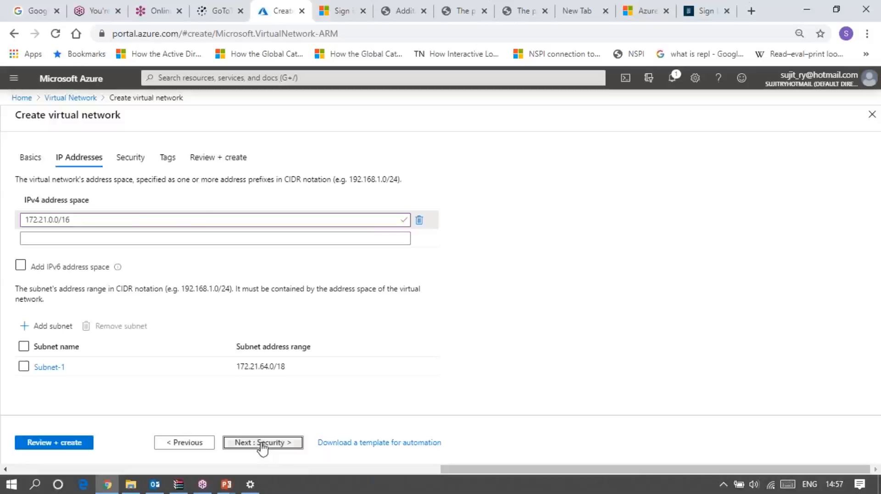
left_click(38, 443)
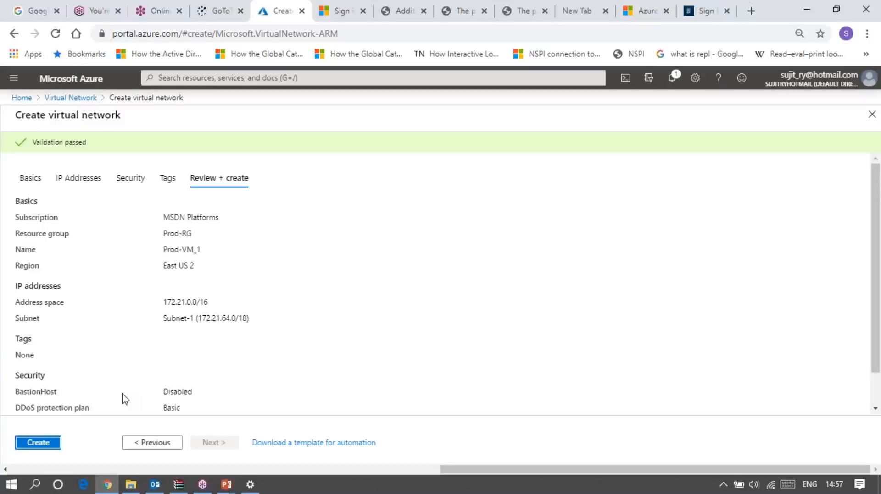
left_click(54, 450)
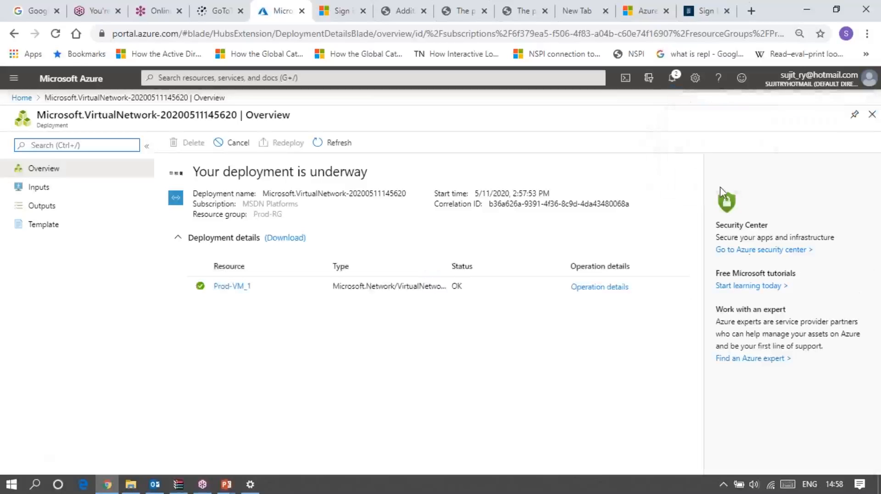
Open the deployed virtual network from the deployment notification and examine its subnets and address space
left_click(673, 79)
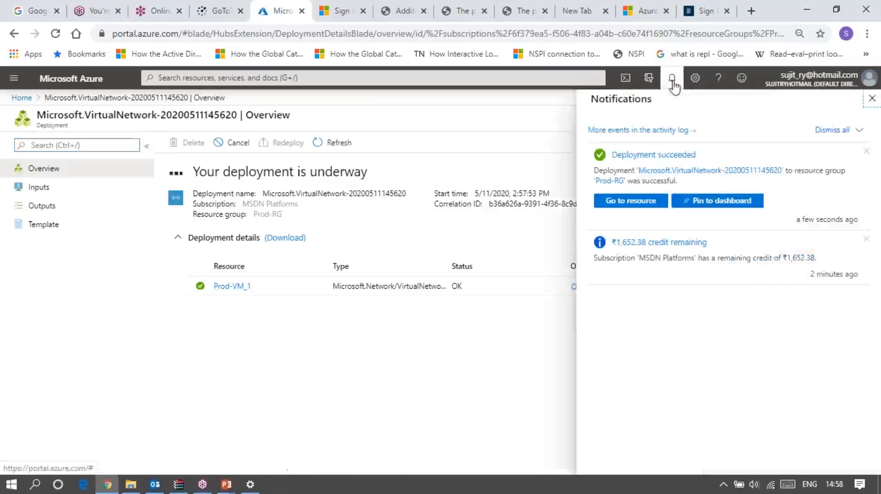
left_click(651, 203)
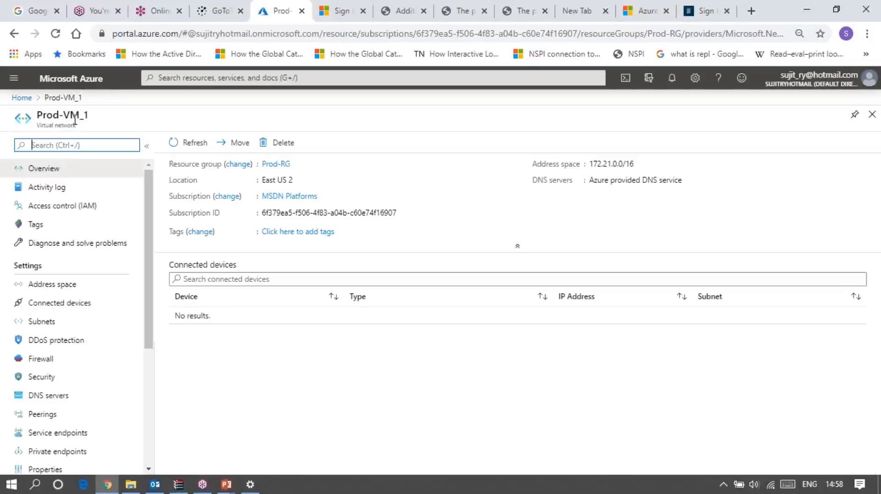
left_click(41, 323)
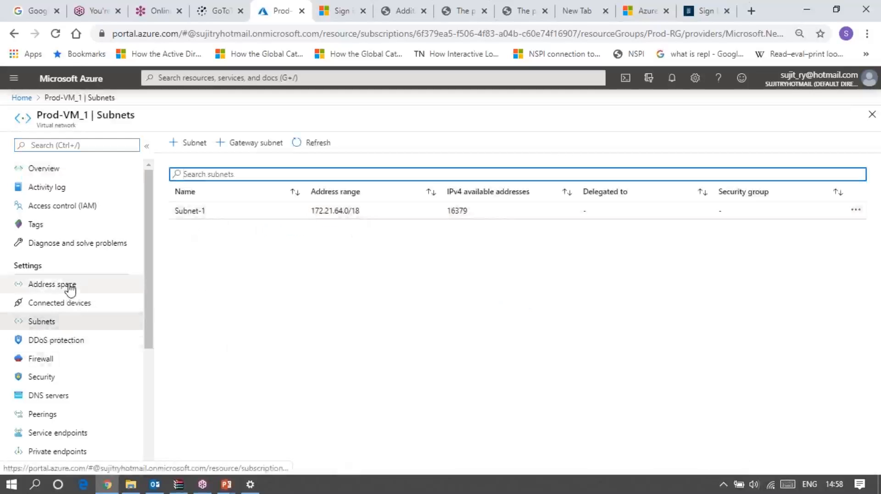
left_click(52, 285)
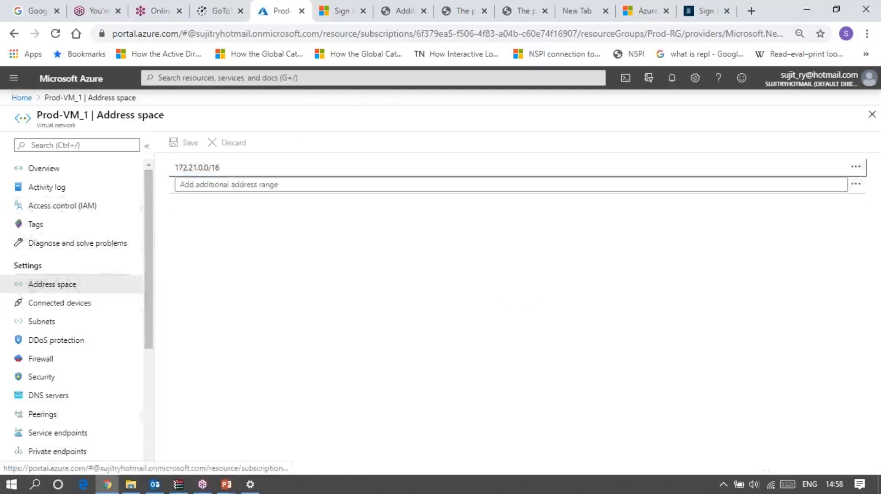
Move the Prod-VM_1 virtual network to the New-rg resource group, acknowledging that associated tools and scripts must be updated to new resource IDs
left_click(55, 170)
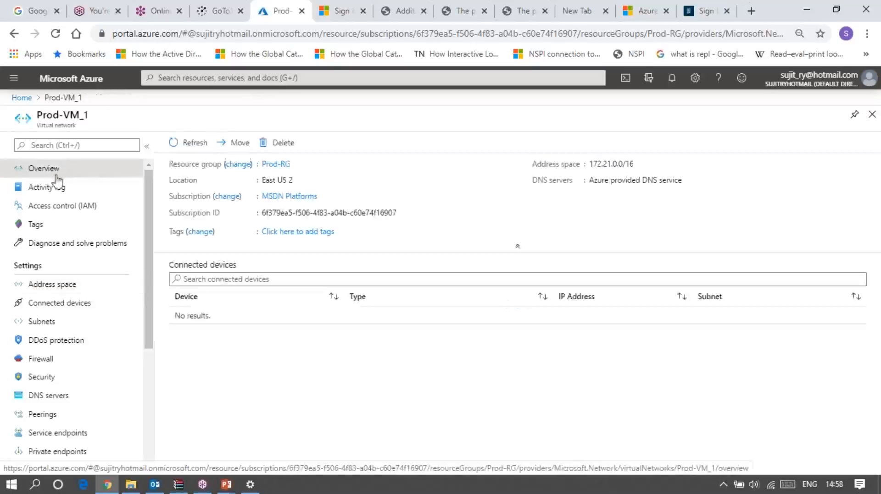
left_click(238, 145)
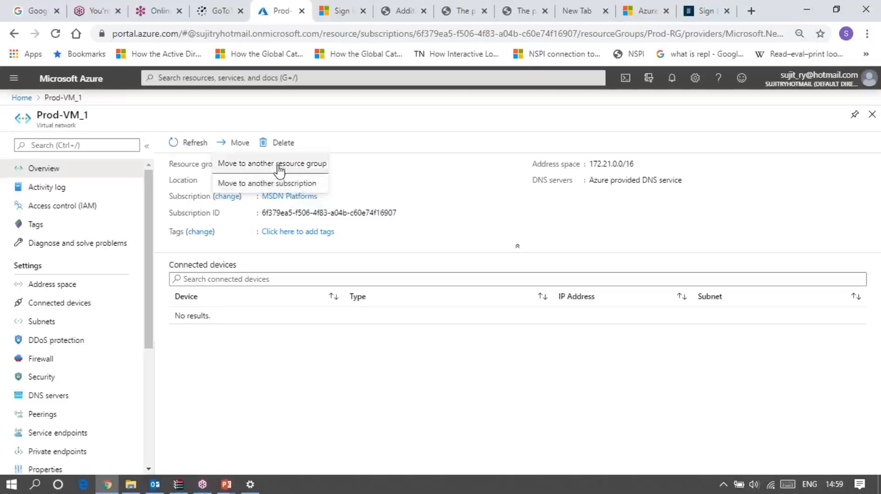
left_click(279, 169)
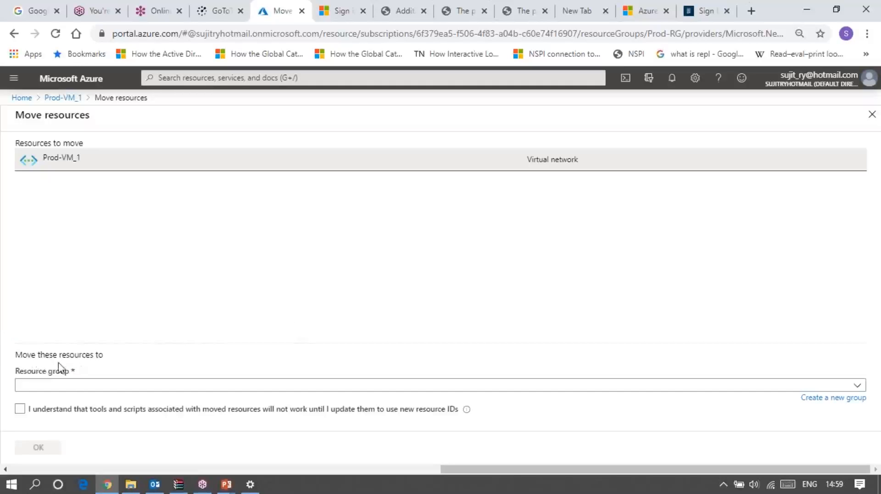
left_click(92, 386)
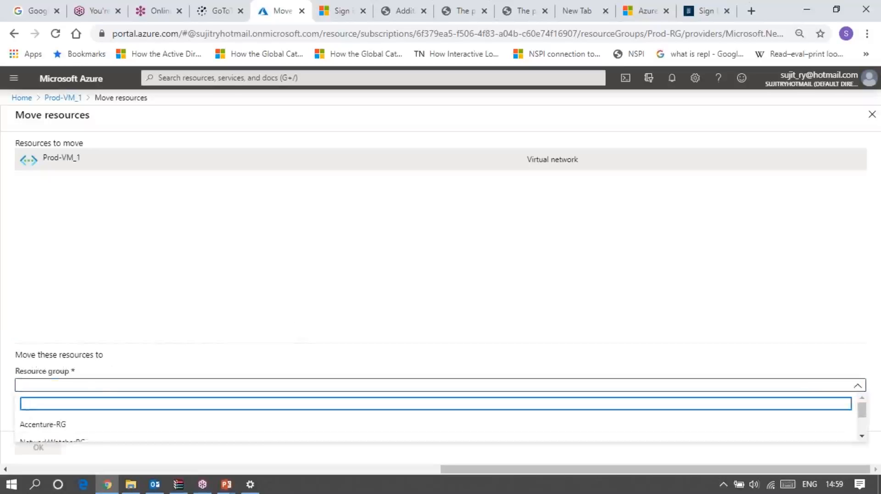
scroll(86, 439, "down", 3)
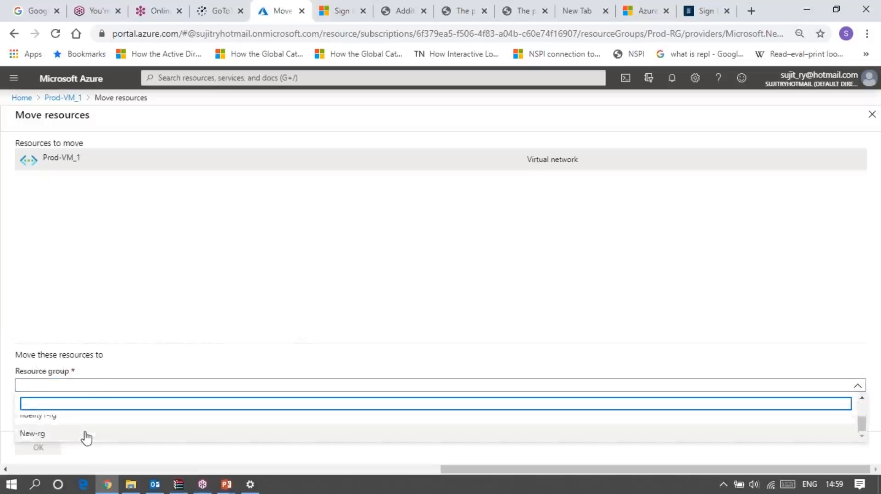
scroll(85, 436, "up", 3)
scroll(85, 436, "down", 3)
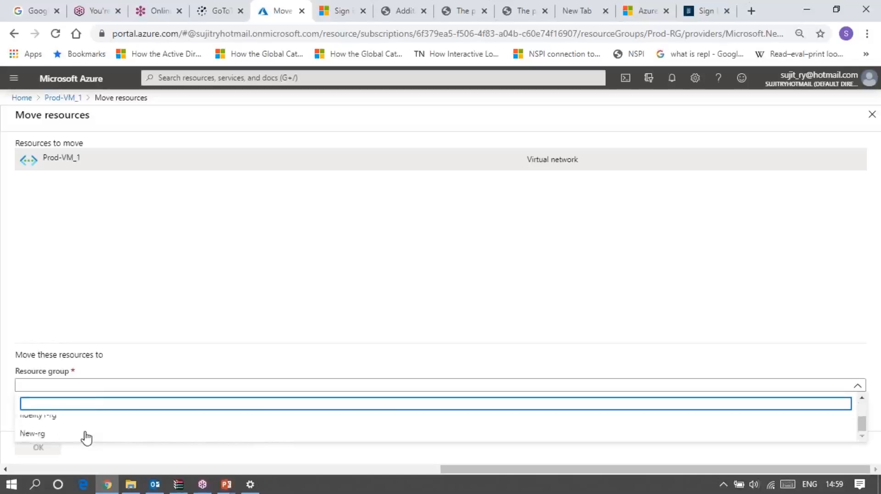
left_click(35, 439)
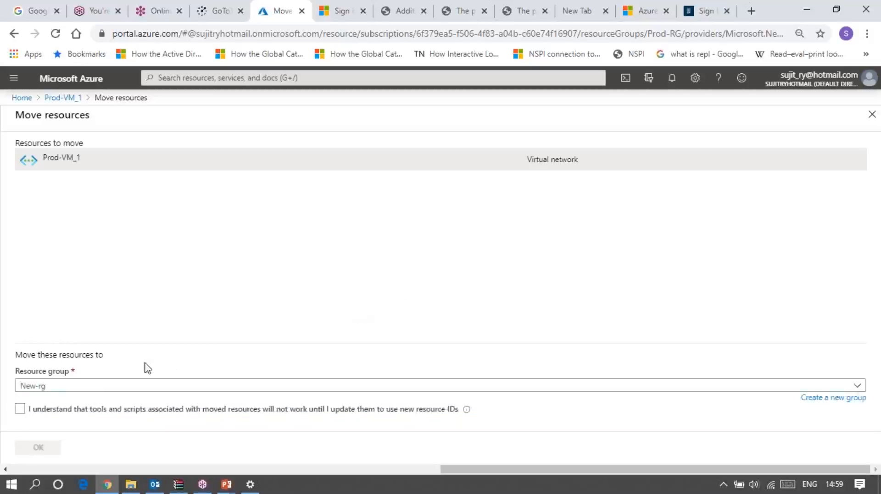
left_click(20, 409)
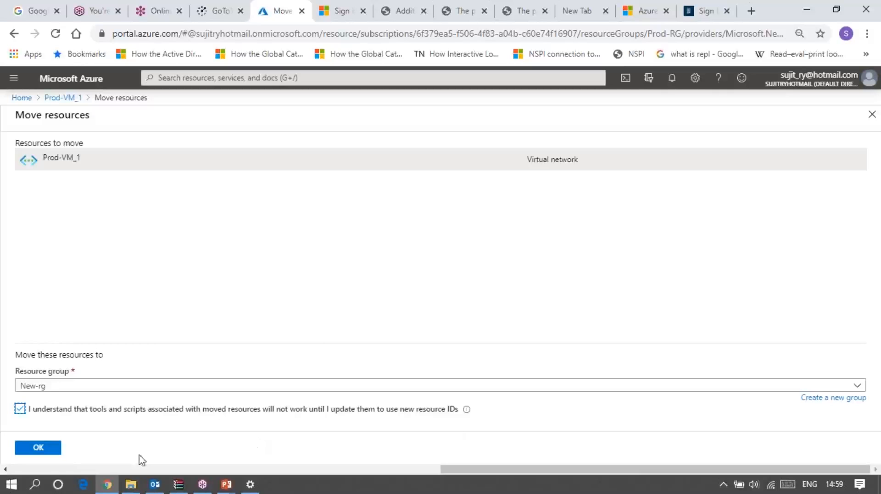
left_click(38, 447)
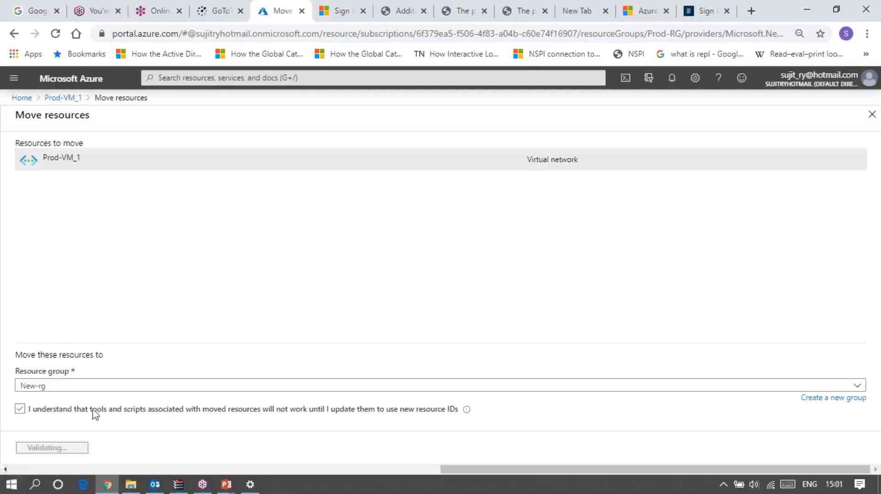
Duplicate the browser tab with the pending move and continue in the copy with the existing Microsoft account
right_click(267, 17)
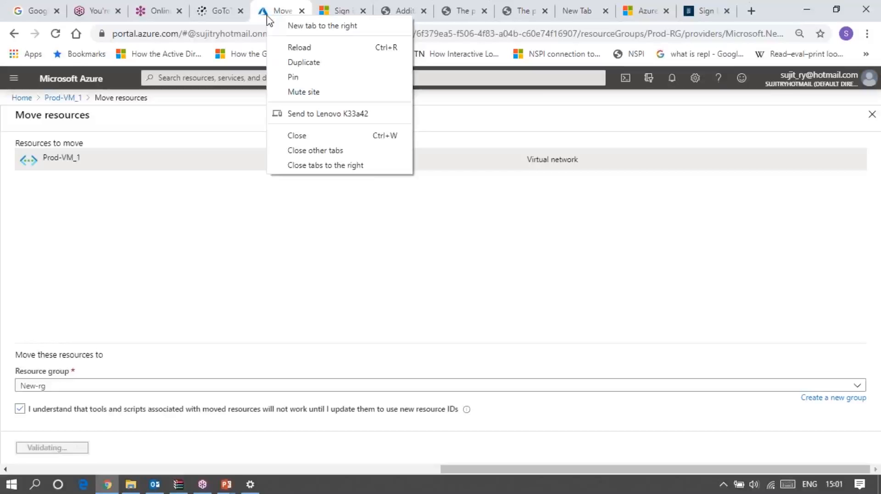
left_click(304, 62)
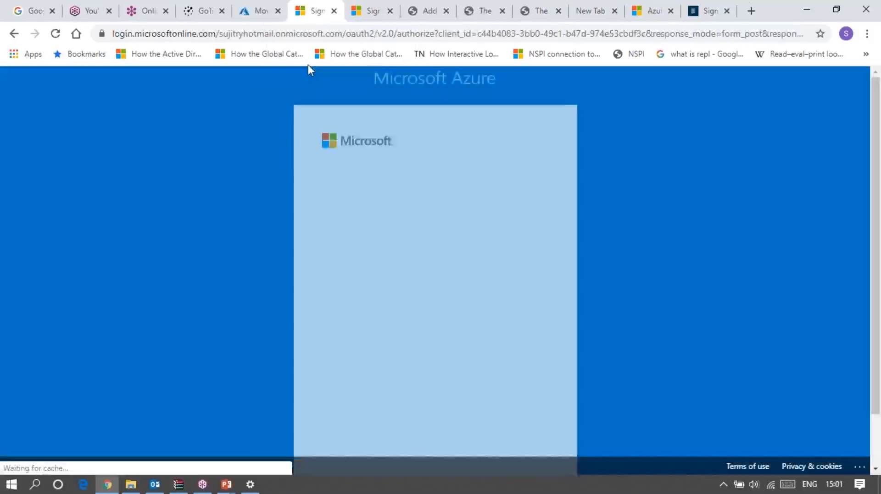
left_click(403, 230)
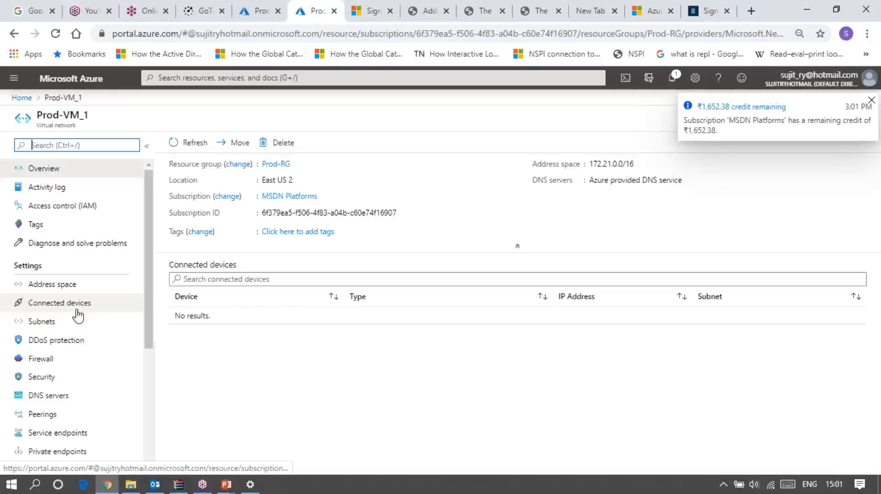
scroll(73, 386, "down", 3)
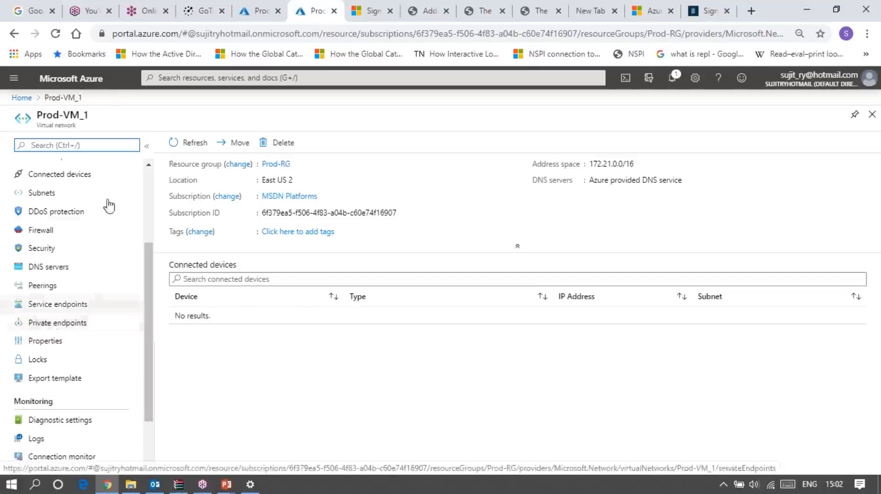
left_click(10, 21)
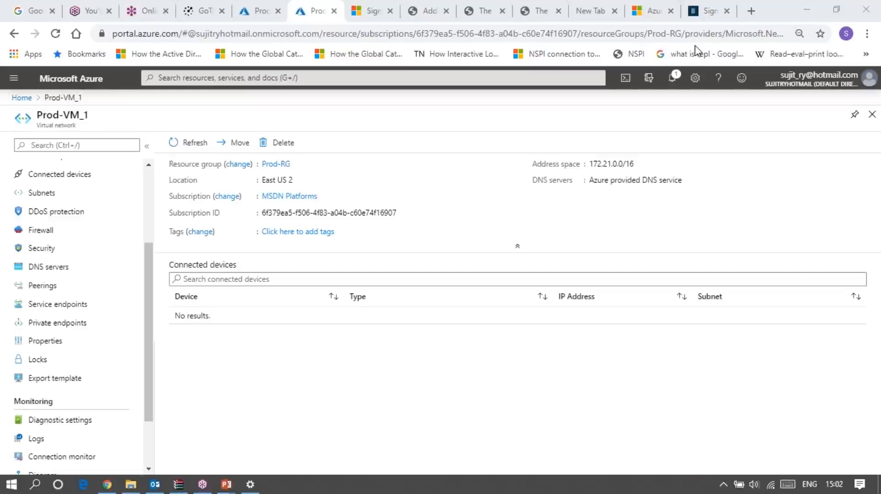
Go to the resource groups list and open the locks settings of the Accenture-RG resource group
left_click(14, 84)
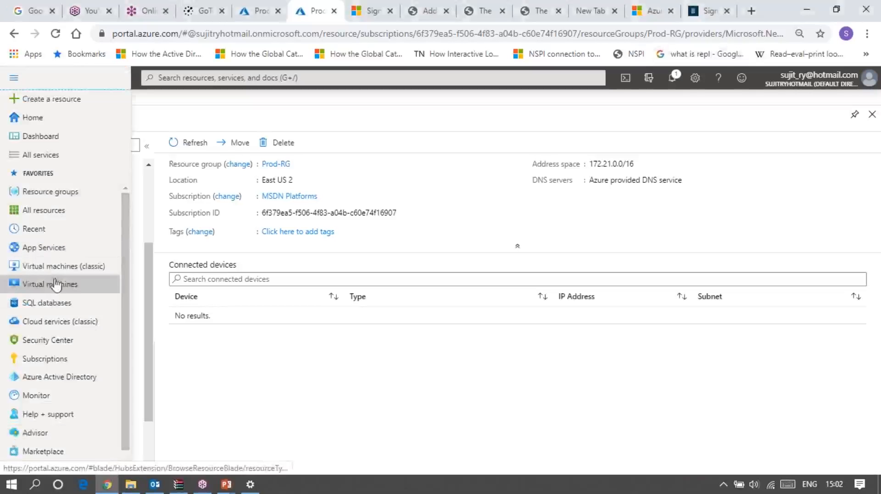
left_click(48, 193)
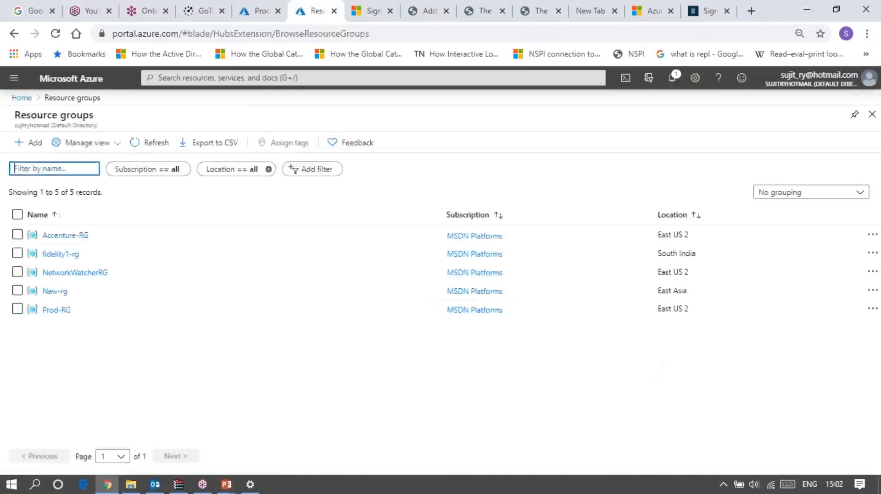
left_click(65, 237)
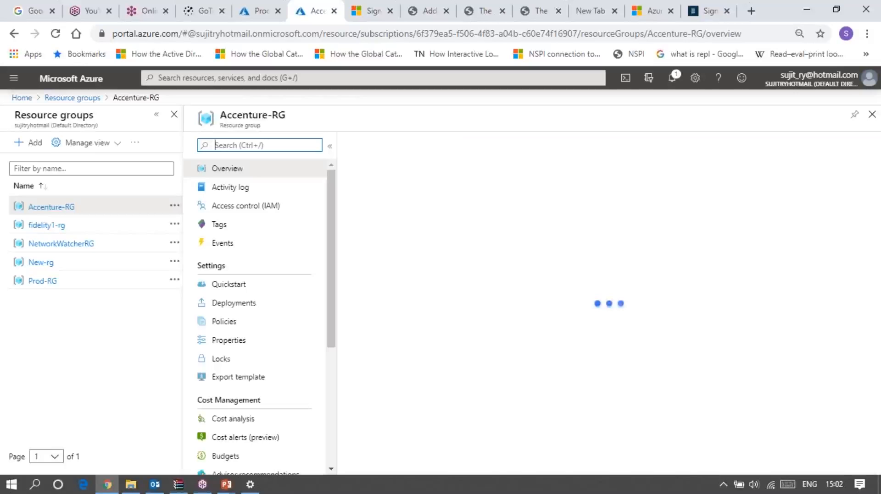
left_click(226, 359)
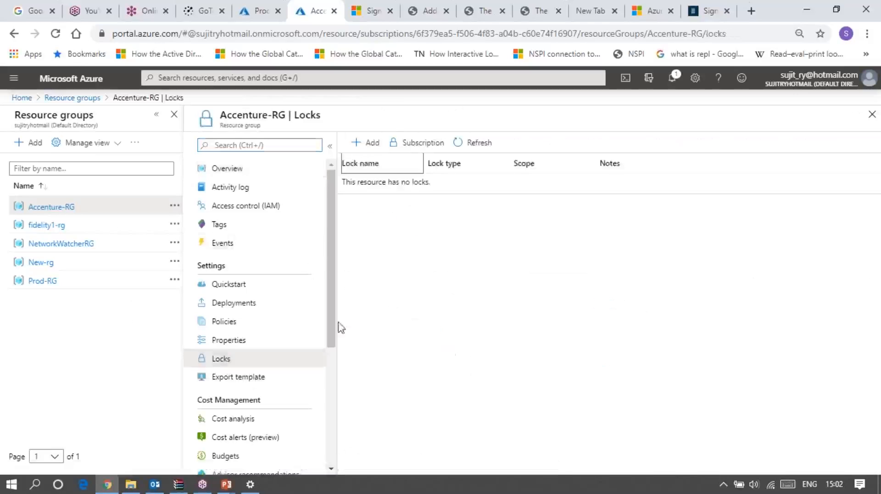
Add a Read-only lock named Pod_Lock` to the Accenture-RG resource group, leaving the notes empty
left_click(371, 143)
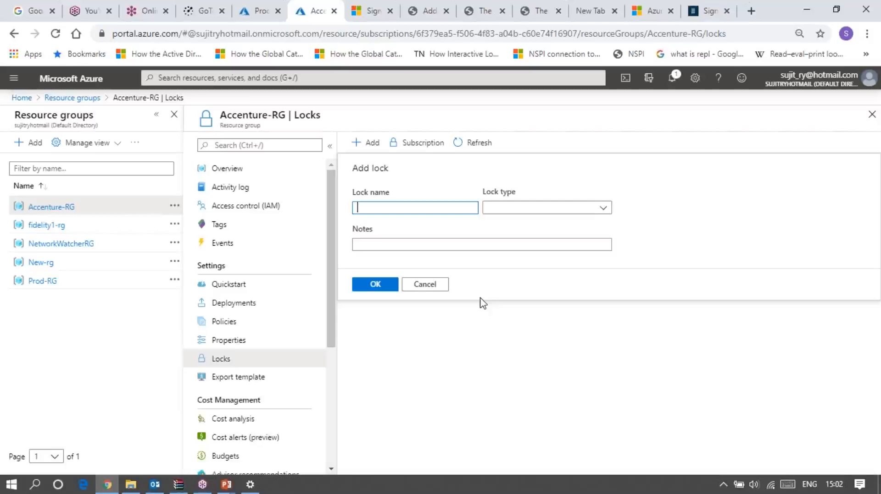
type("testPRo")
key("BackSpace")
key("BackSpace")
type("od_Lock")
left_click(505, 212)
left_click(506, 213)
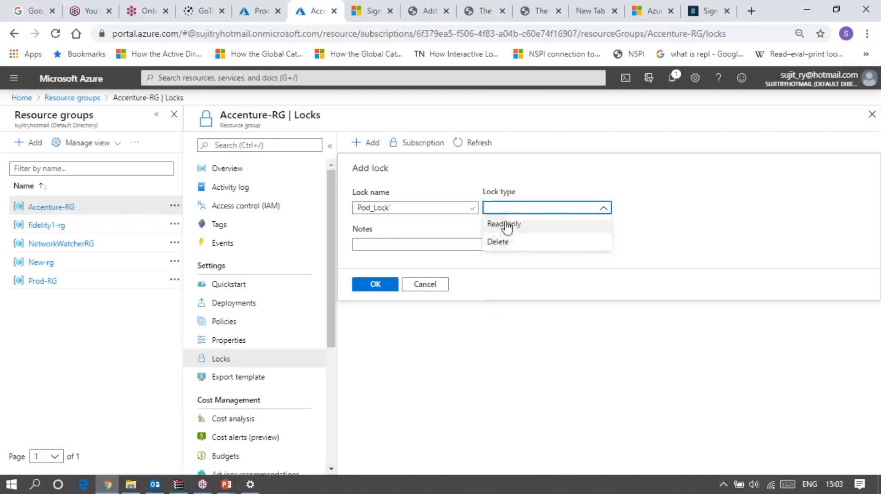
left_click(506, 228)
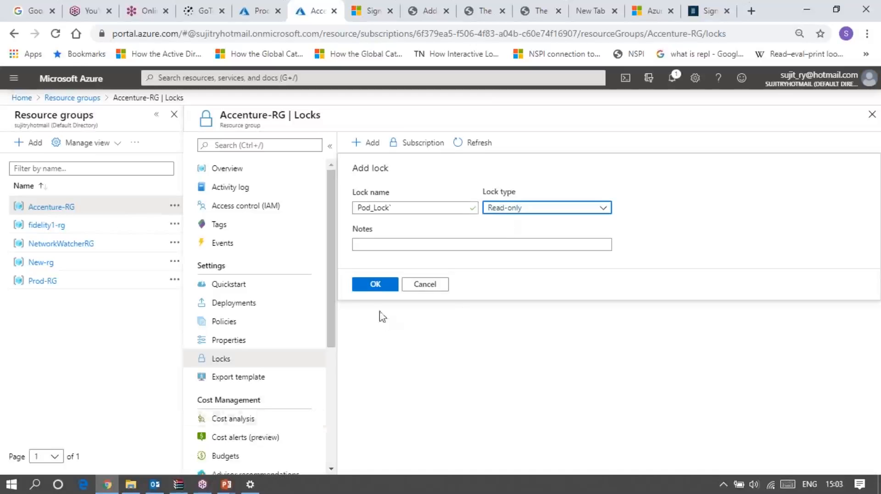
left_click(374, 285)
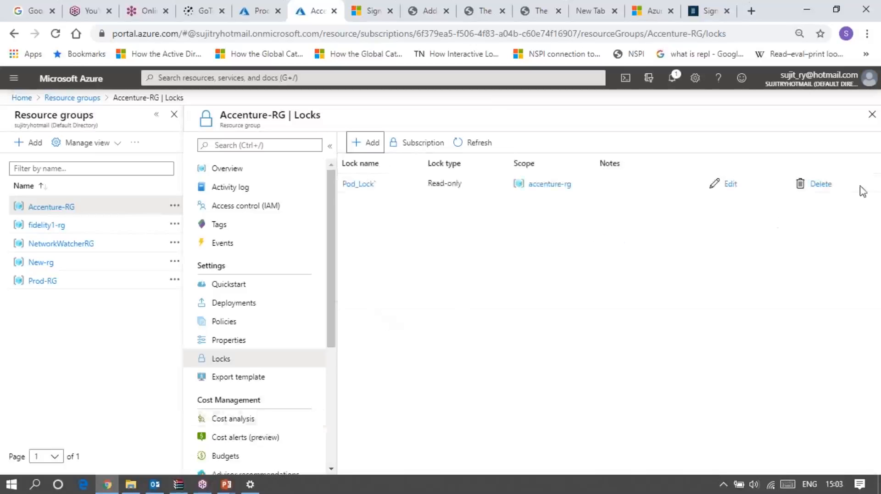
Examine the locks on the AccentureFilesync storage sync service in Accenture-RG and return to the resource group's overview
left_click(227, 174)
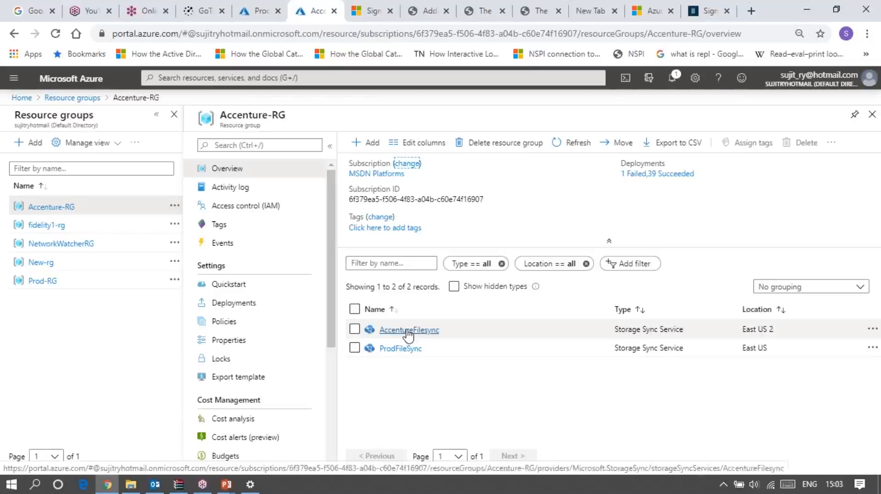
left_click(436, 330)
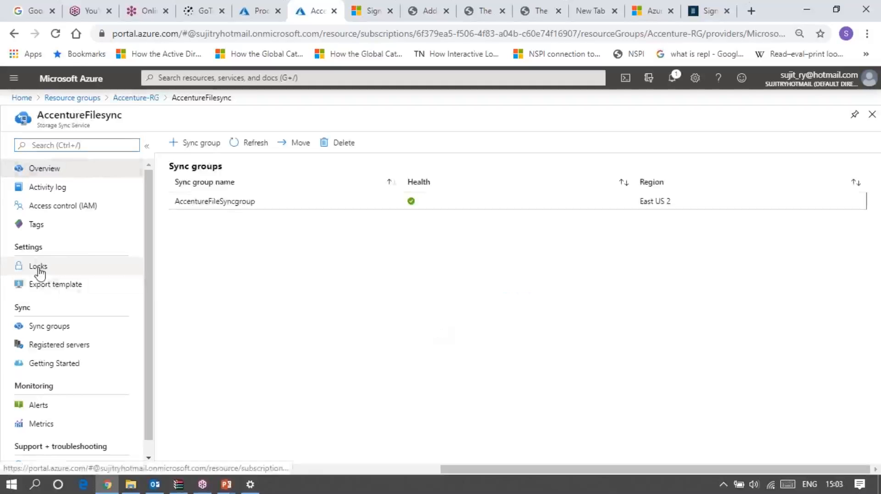
left_click(40, 271)
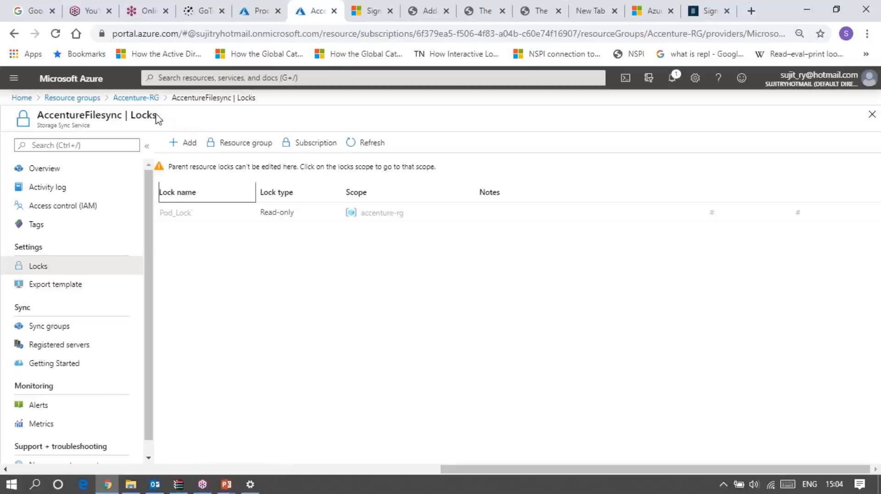
left_click(135, 98)
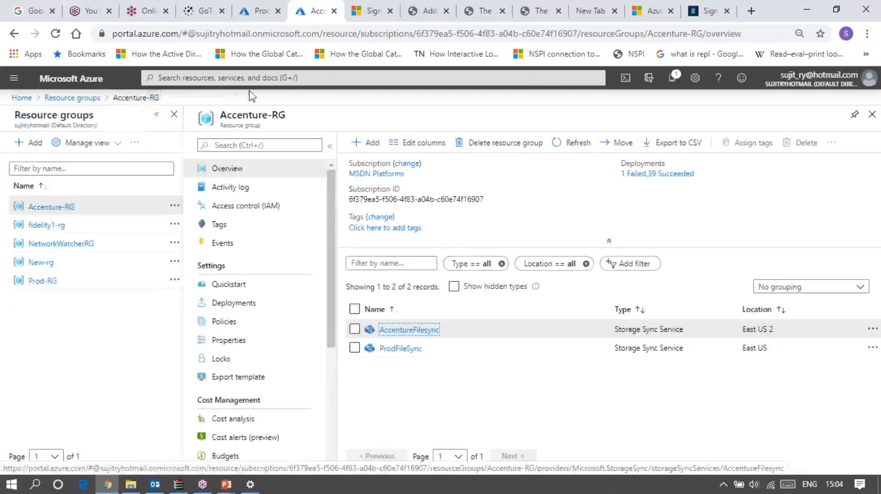
left_click(282, 78)
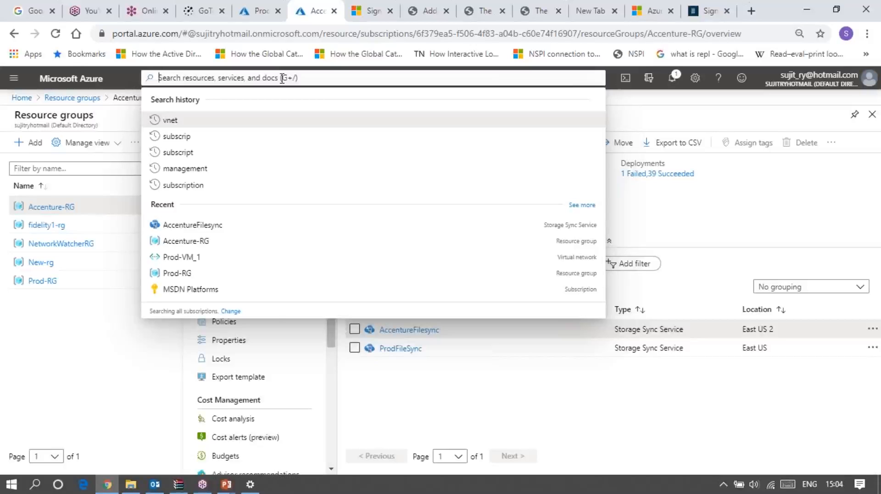
type("v")
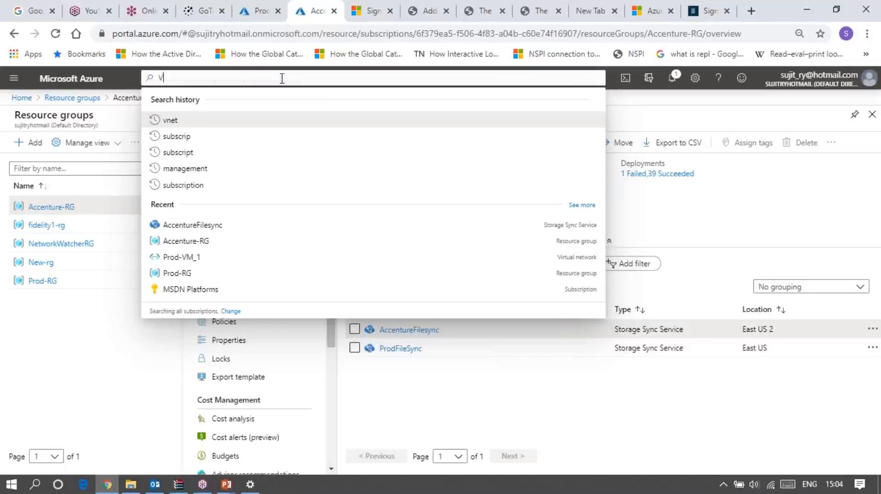
type("net")
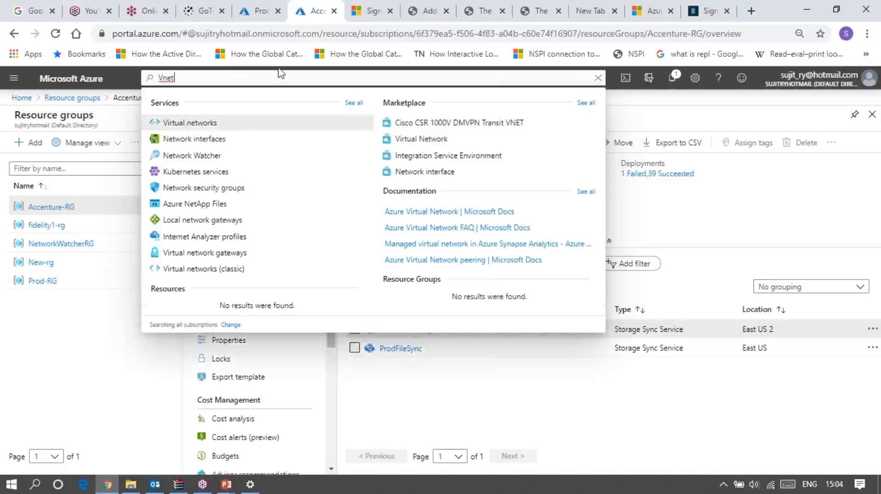
left_click(598, 78)
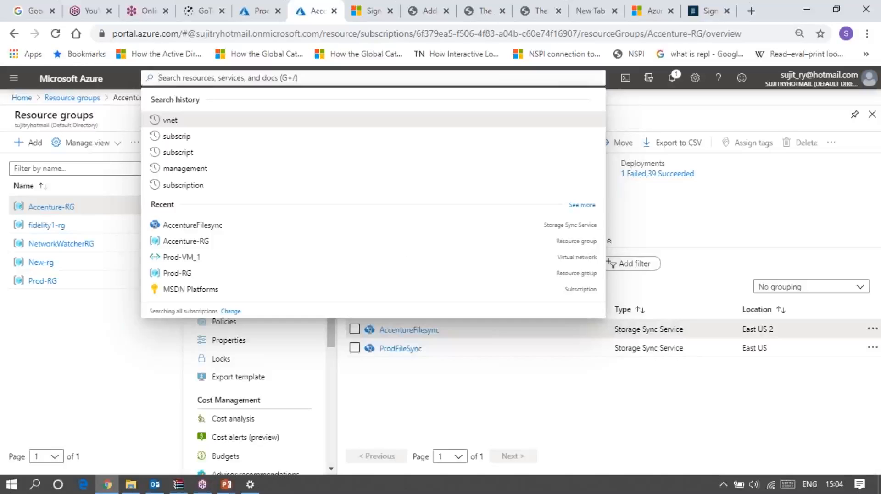
left_click(260, 14)
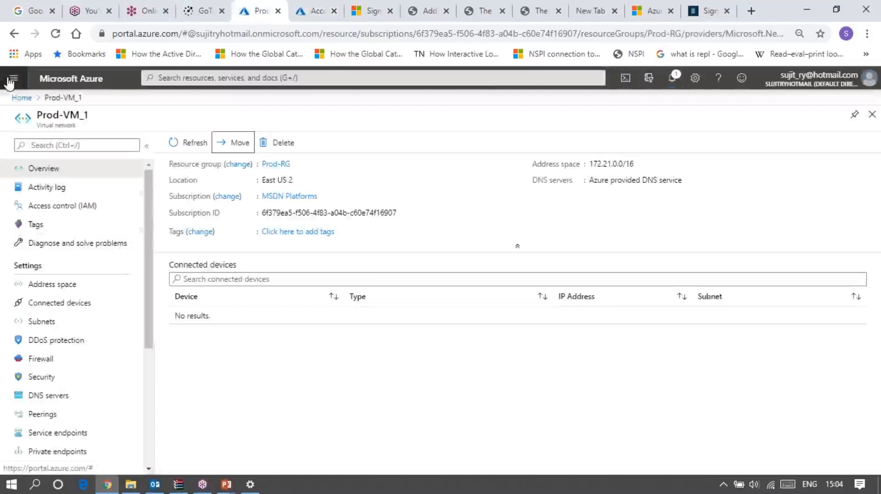
left_click(11, 79)
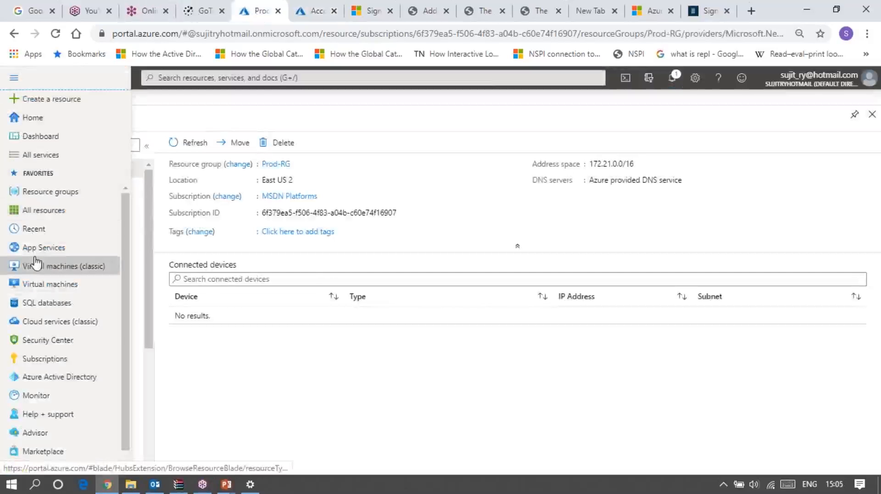
mouse_move(36, 264)
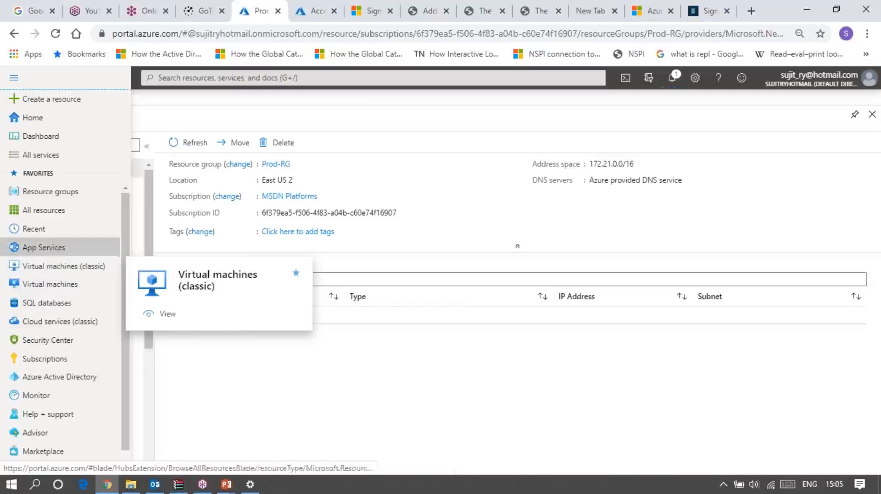
In the other portal tab, search for vnet, start creating a virtual network and choose Accenture-RG as its resource group
left_click(310, 13)
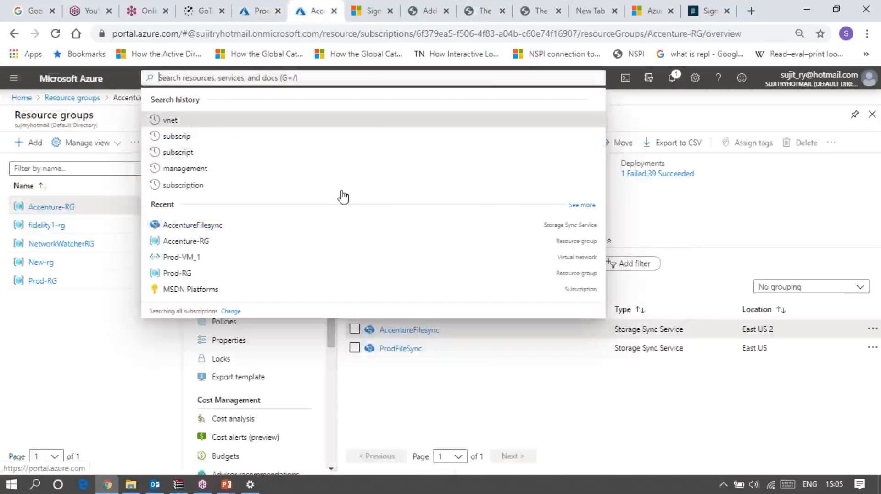
type("vnet")
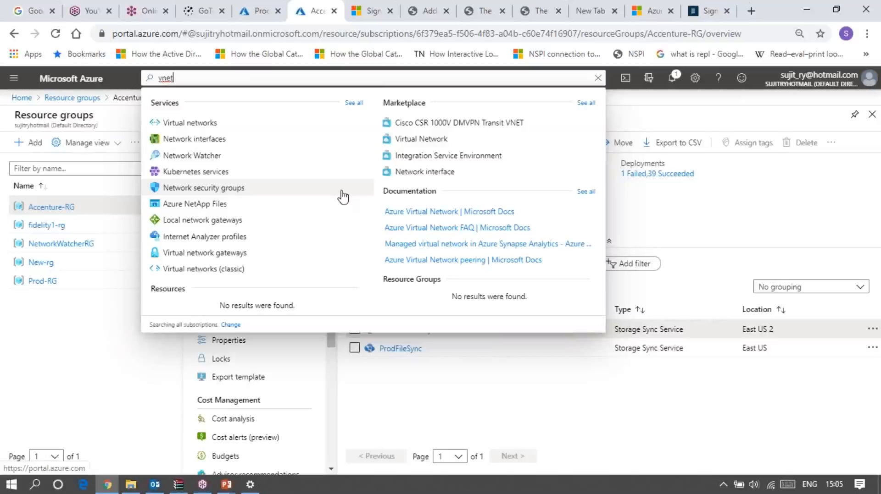
left_click(189, 127)
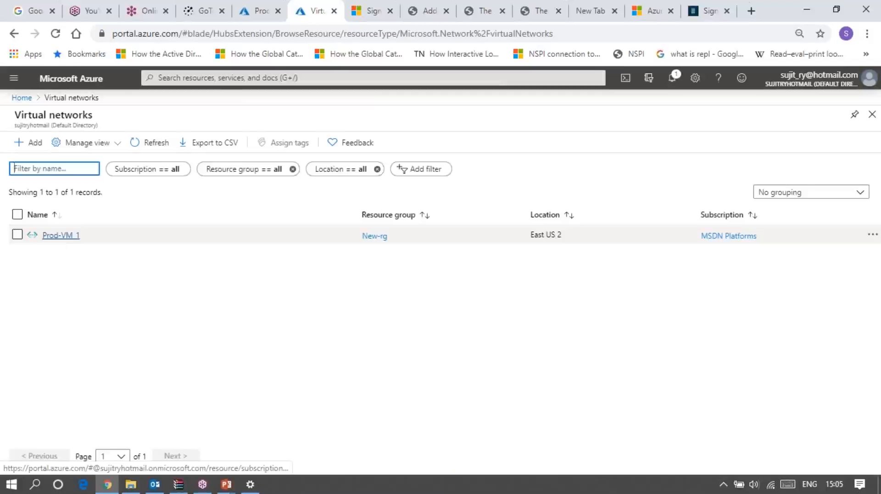
left_click(19, 144)
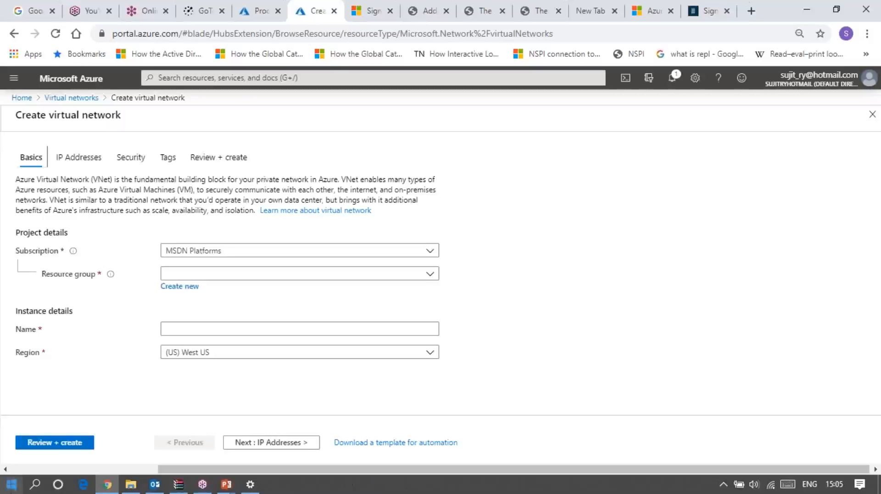
left_click(220, 274)
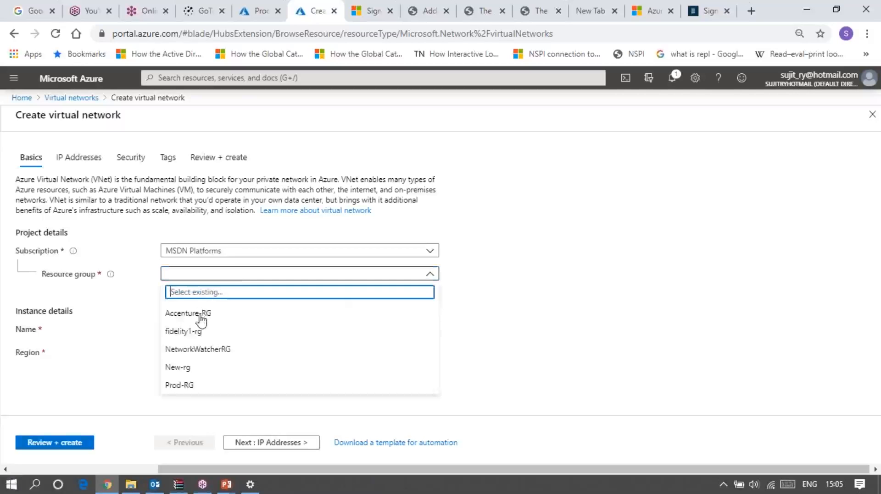
left_click(200, 318)
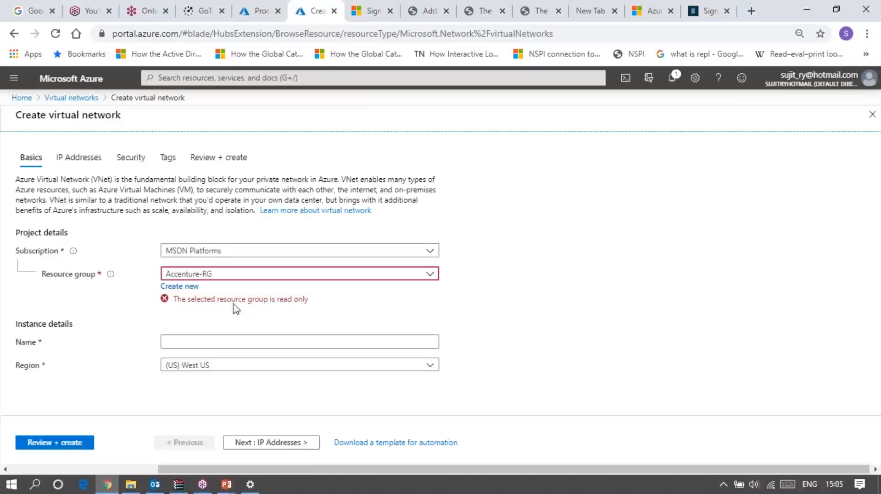
Return to the first portal tab, open Monitor, then search the portal for the Activity log and open it
left_click(256, 13)
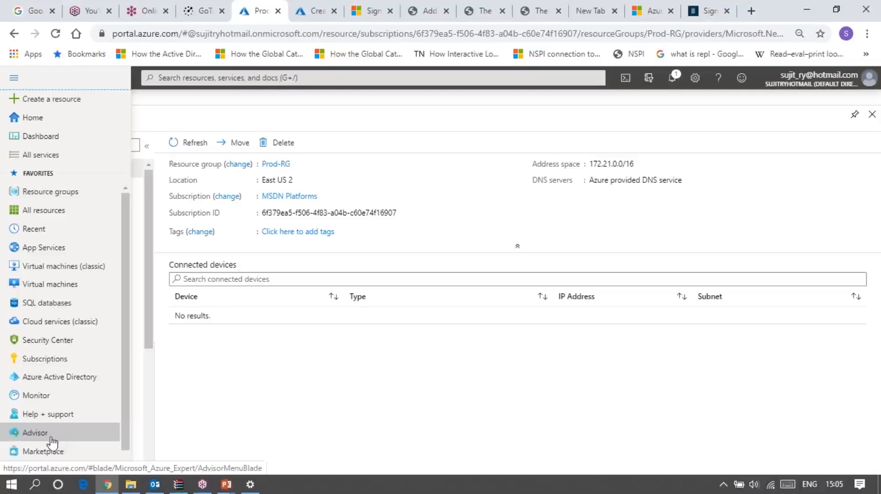
left_click_drag(16, 397, 322, 404)
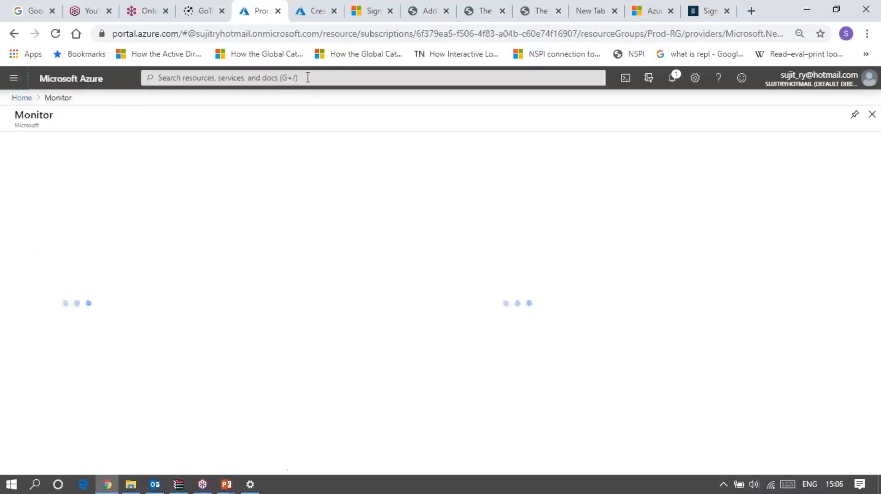
left_click(308, 77)
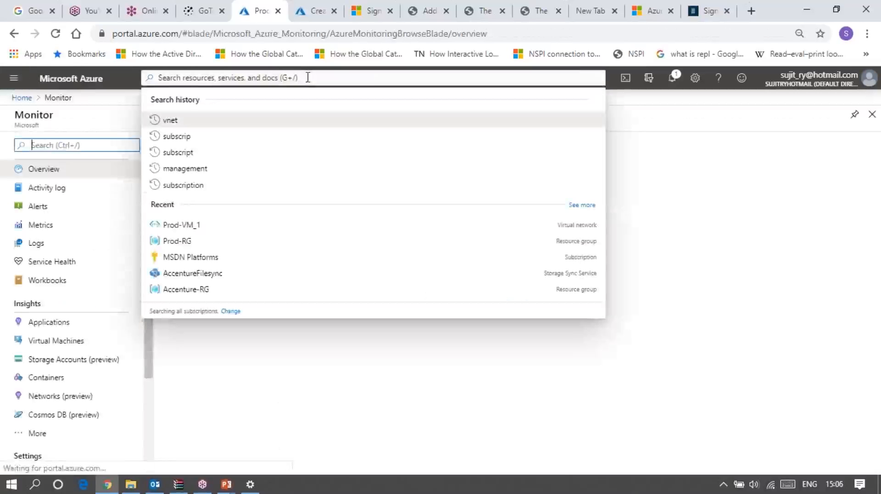
type("ac")
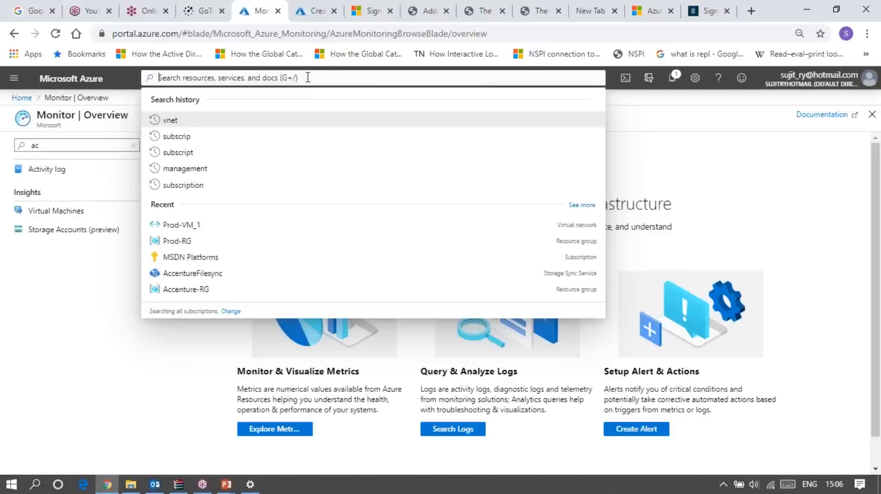
type("a")
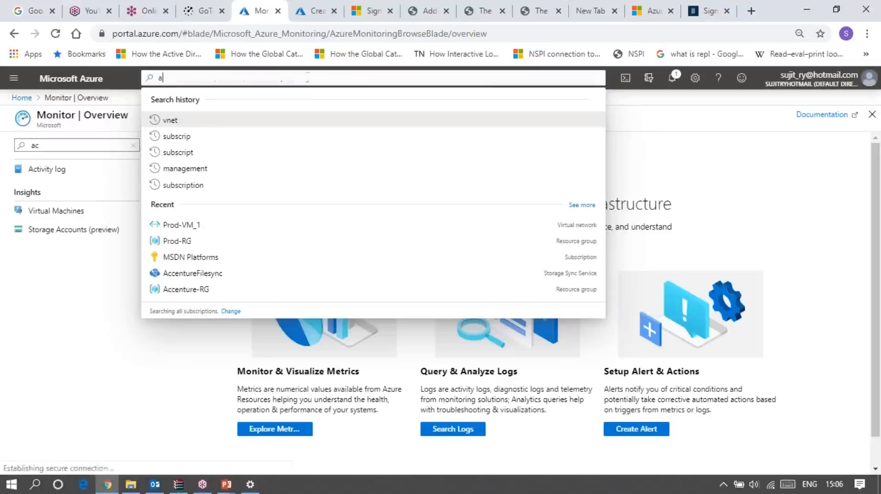
type("ctivi")
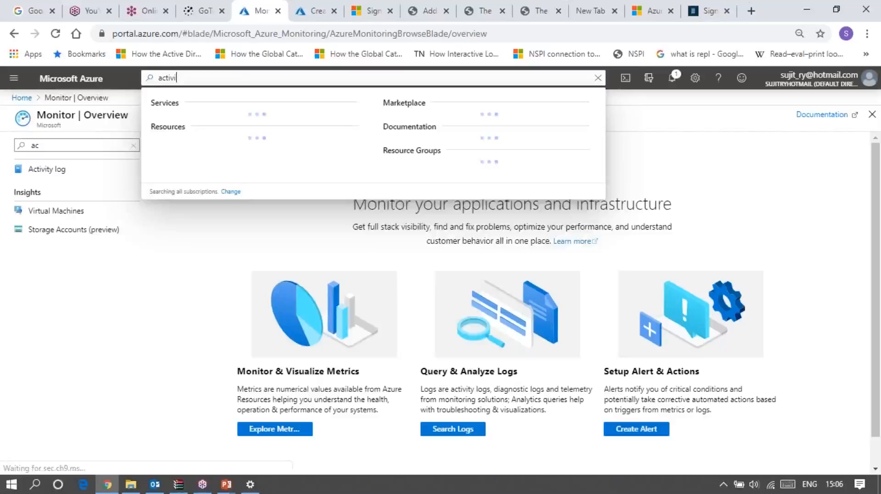
left_click(198, 131)
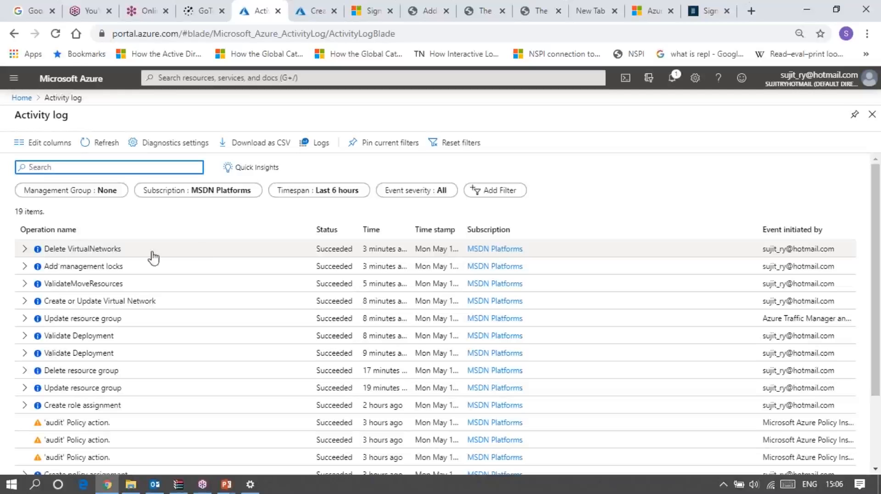
Examine the operations nested under the Delete VirtualNetworks log entry, collapse it and return to the virtual network creation form
double_click(26, 250)
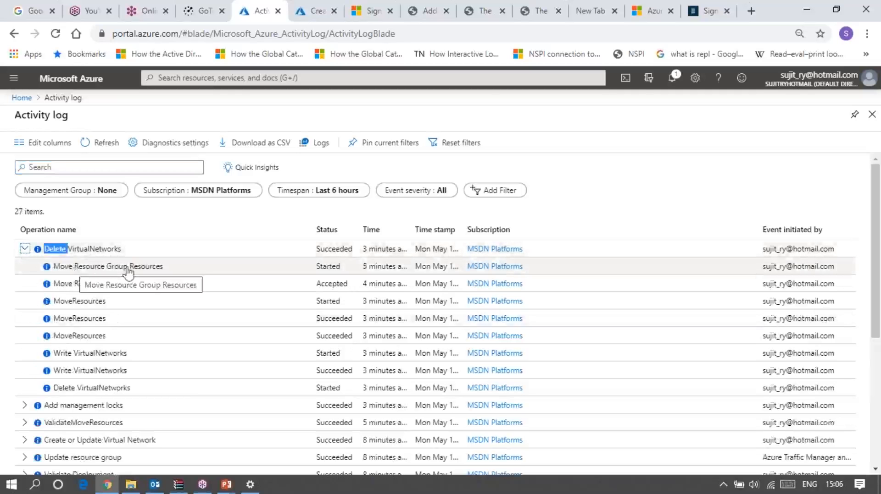
left_click(24, 250)
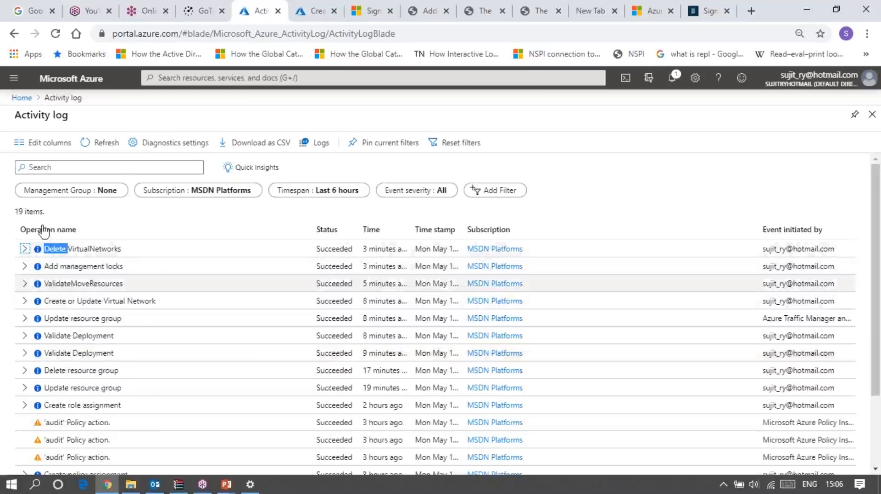
left_click(306, 18)
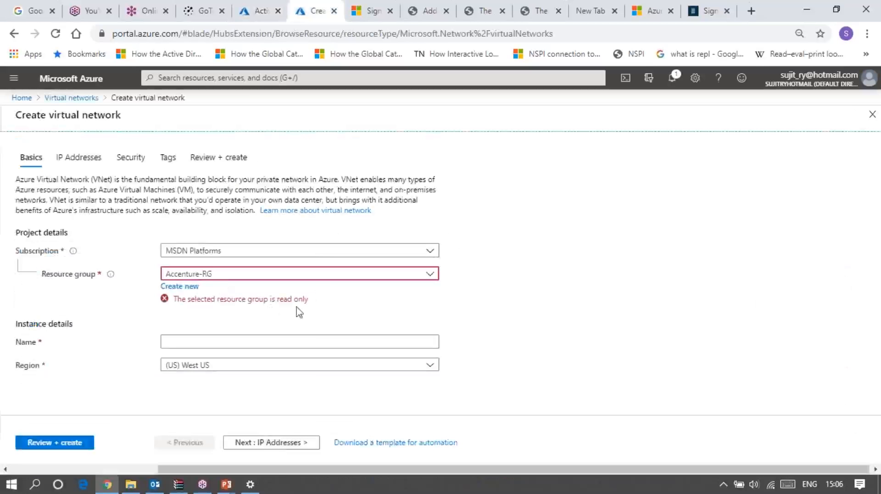
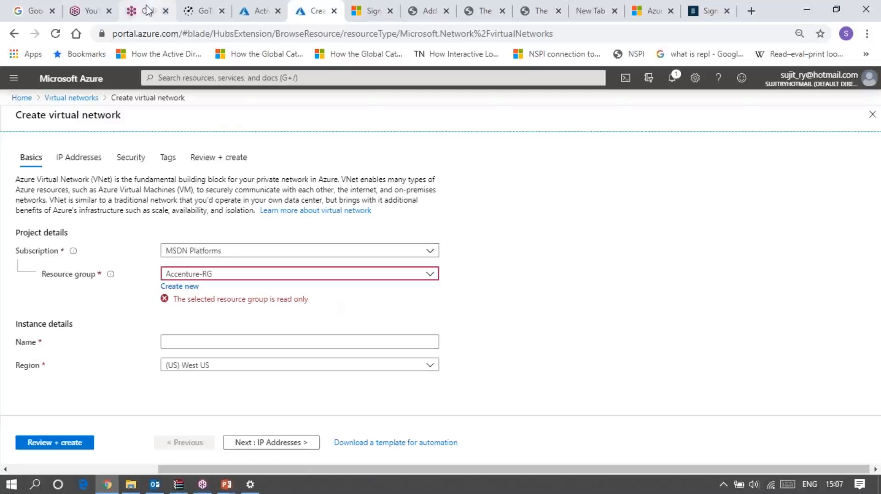
Switch back to the first portal tab and open the Accenture-RG resource group from the list of resource groups
left_click(244, 17)
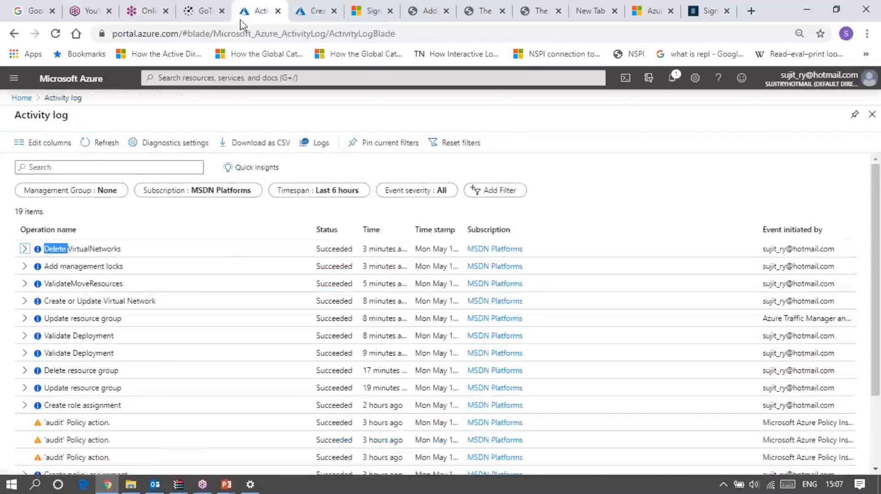
left_click(17, 79)
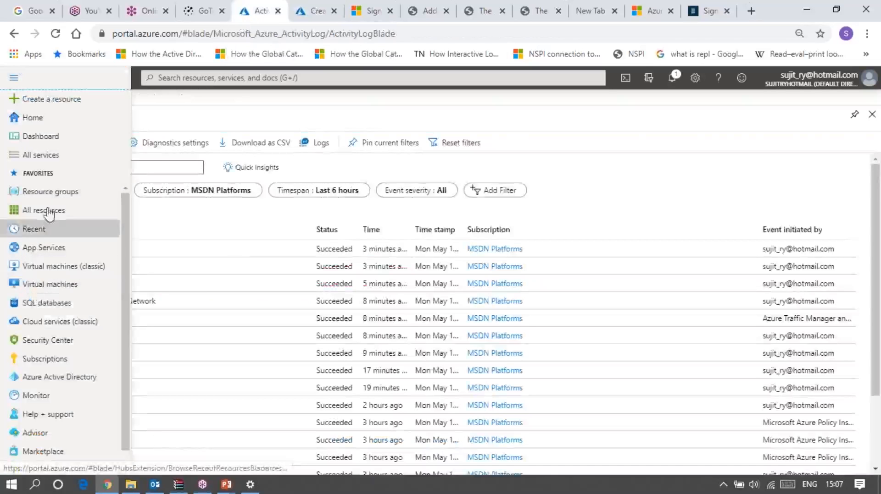
left_click(52, 192)
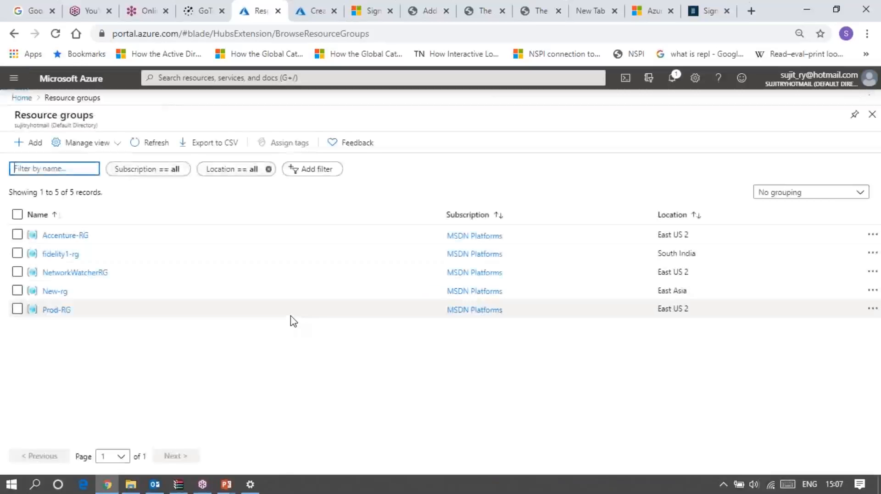
left_click(60, 237)
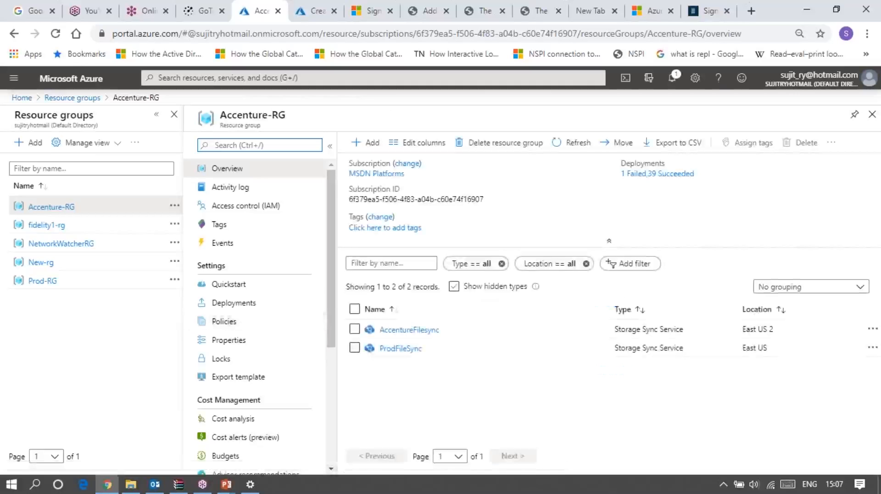
Try to create a Key Vault in Accenture-RG from the Marketplace, then go back to the resource group
left_click(495, 293)
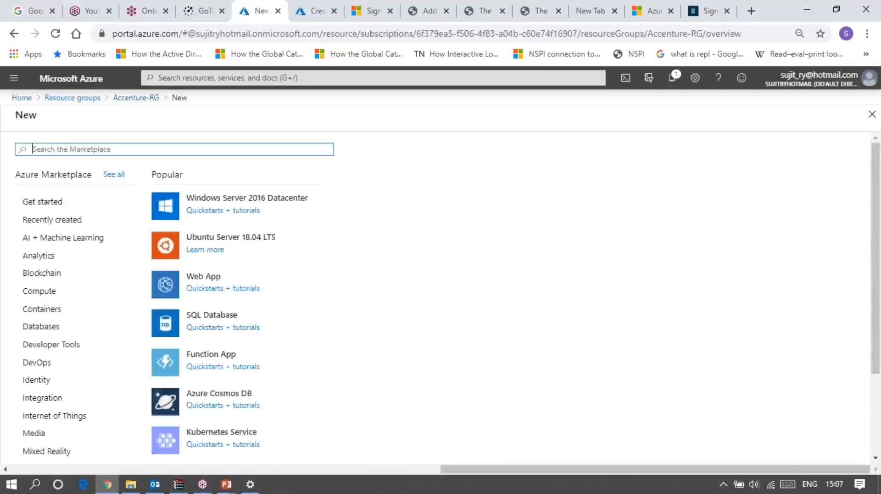
type("vaul")
left_click(46, 167)
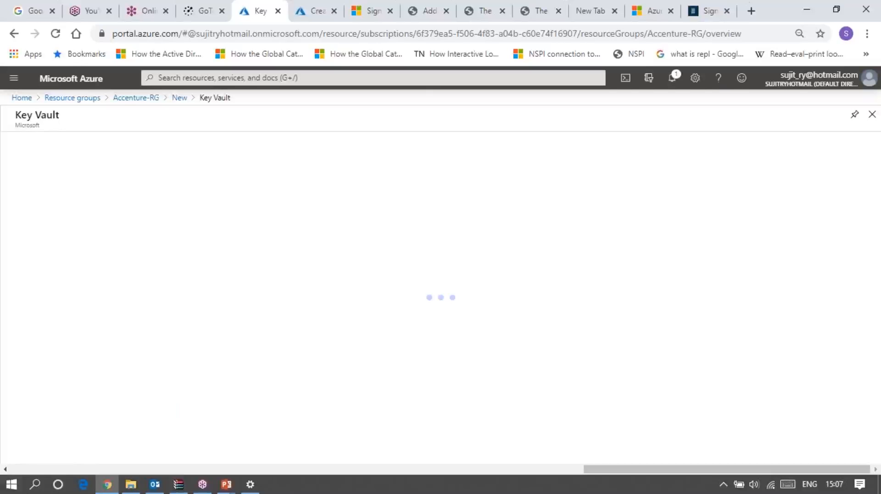
left_click(111, 188)
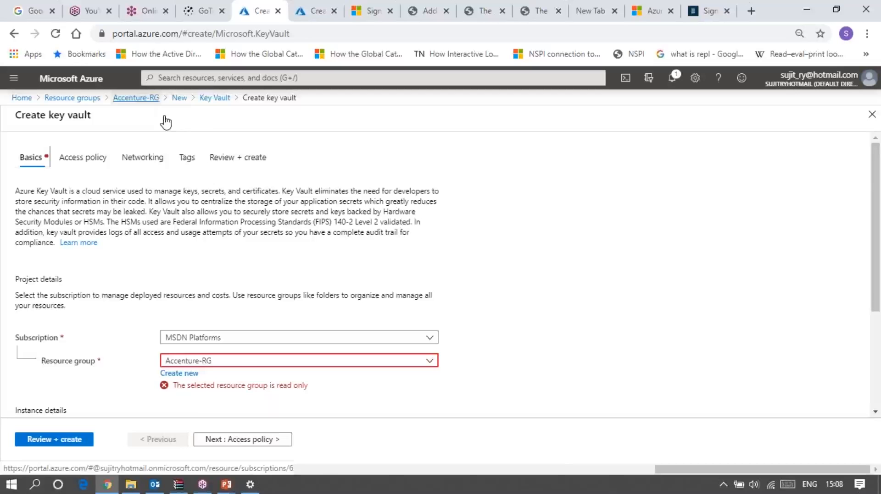
left_click(137, 105)
Open the AccentureFilesync storage sync service in Accenture-RG and try to delete it, cancelling the second attempt
left_click(403, 332)
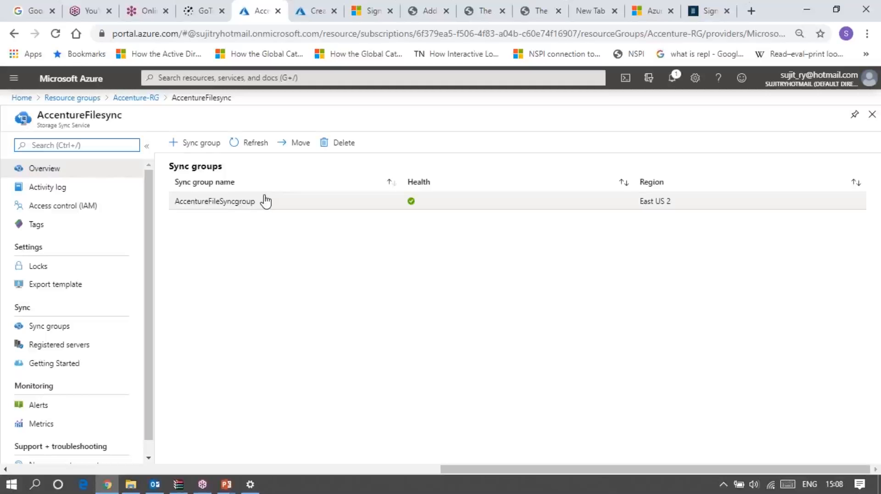
left_click(343, 148)
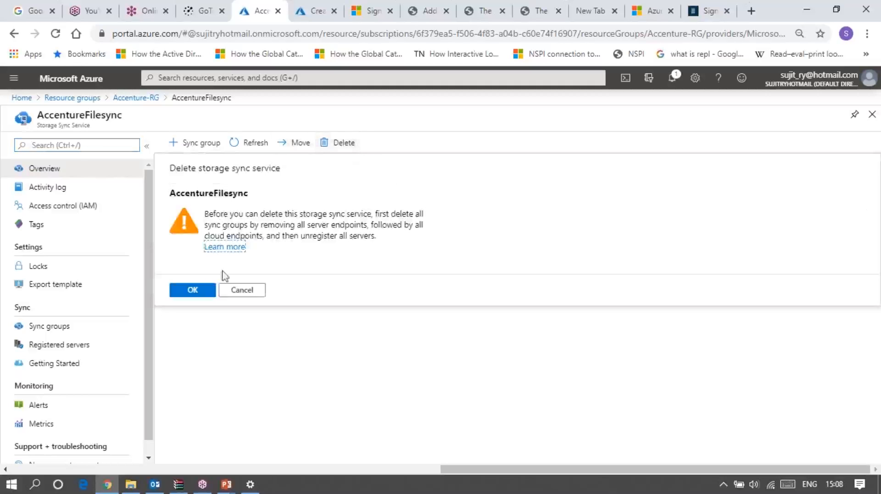
left_click(194, 290)
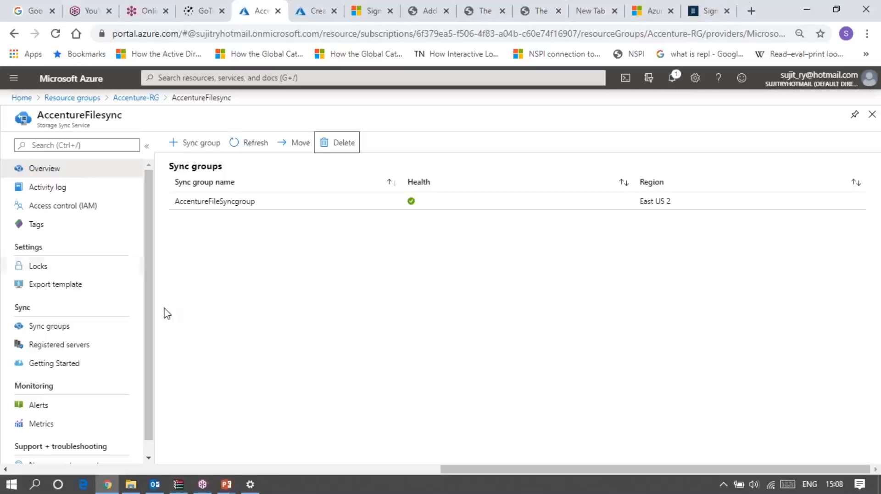
left_click(340, 145)
left_click(244, 292)
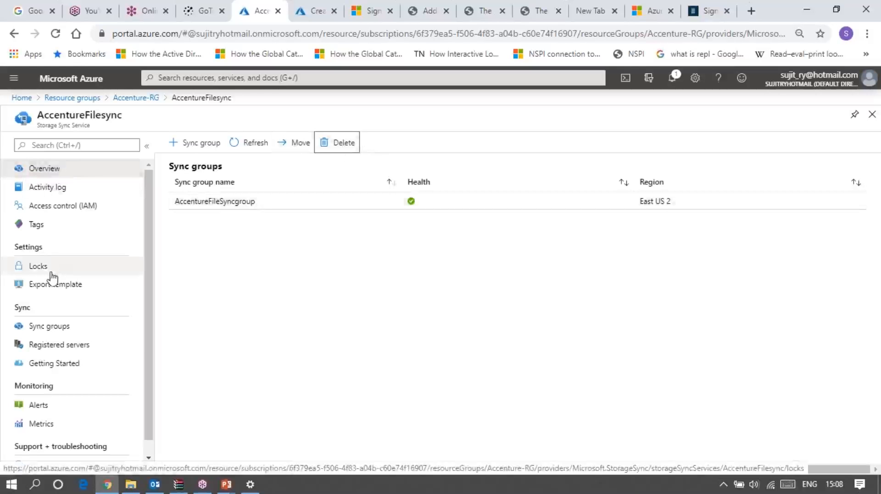
Open AccentureFileSyncgroup from the service's sync groups, view its cloud endpoint form and cancel it
left_click(57, 327)
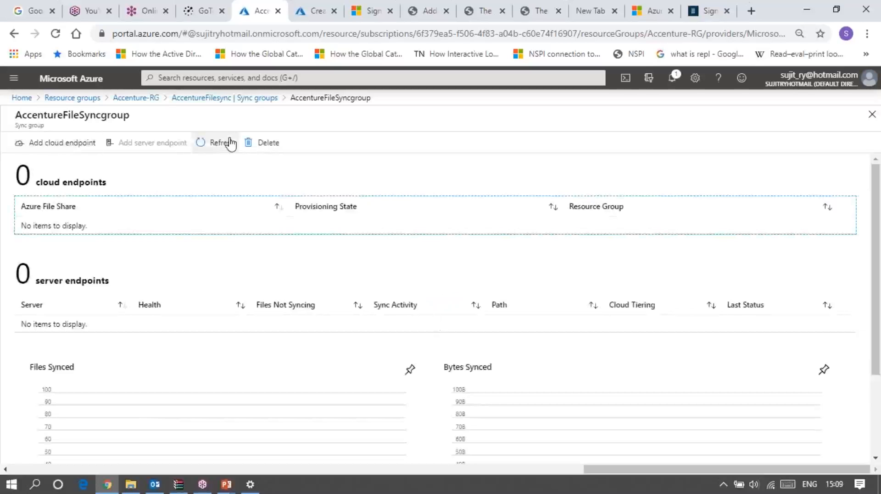
left_click(81, 147)
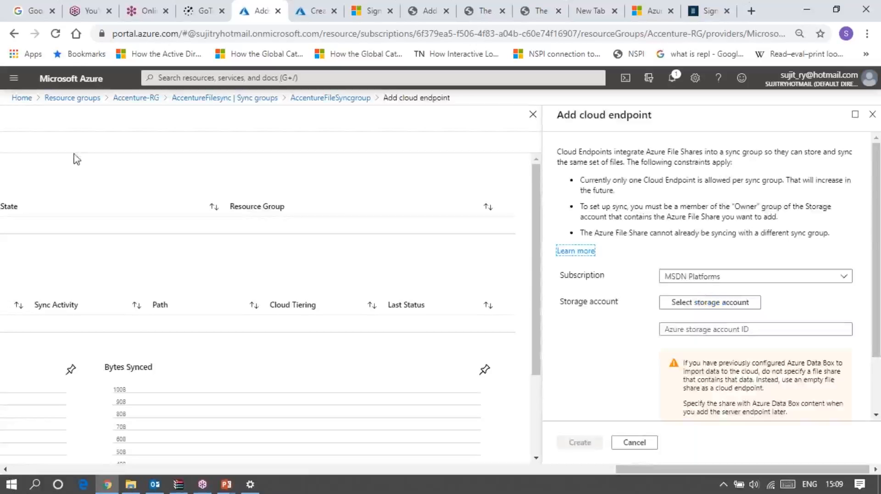
left_click(649, 444)
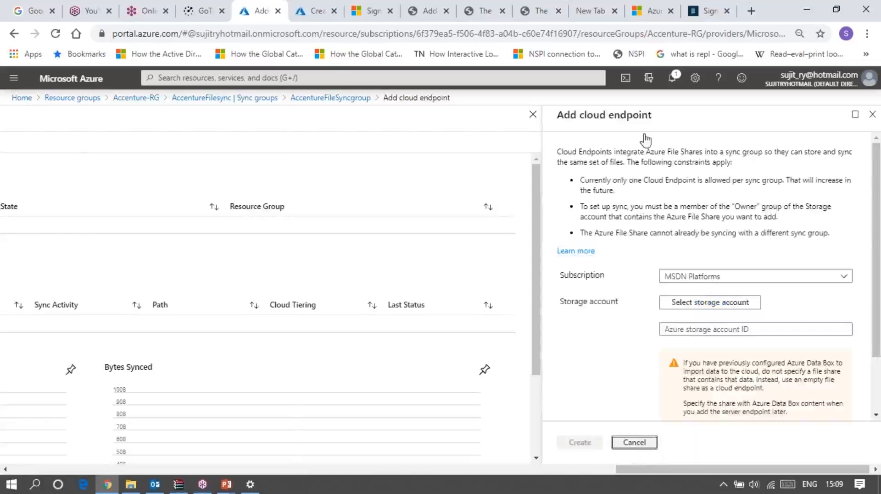
Search the portal for alert, open Alerts and start creating a new alert rule
left_click(214, 77)
type("a")
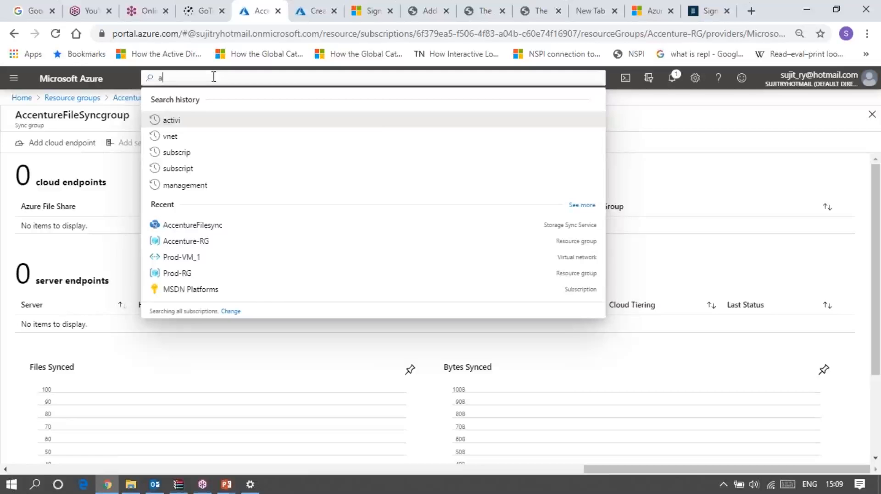
type("lert")
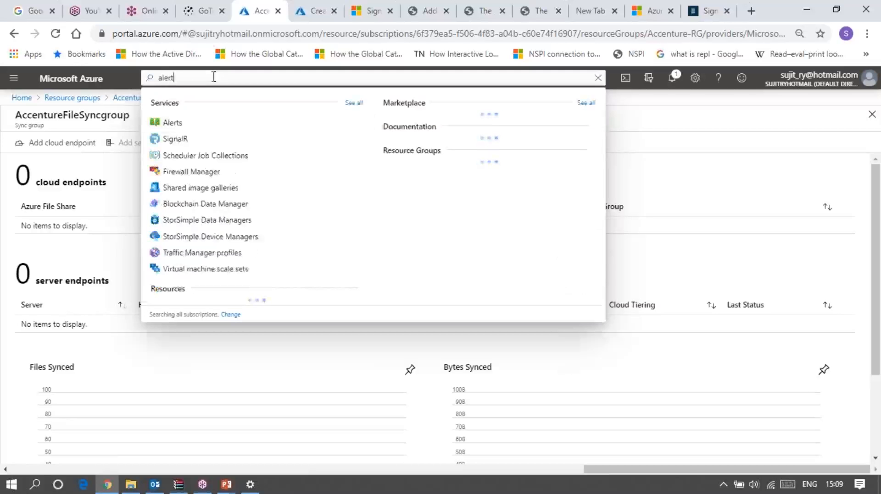
left_click(170, 122)
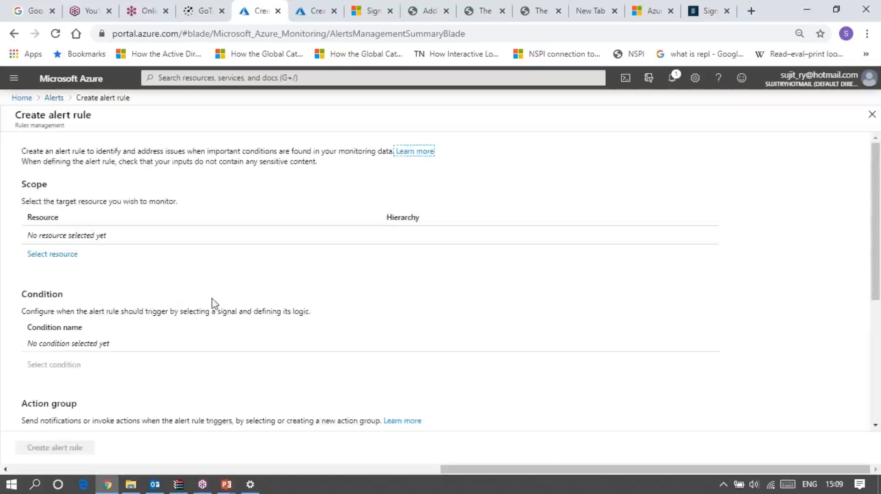
Set the alert rule's scope to AccentureFilesync, showing all resource types, and open the signal selection for its condition
left_click(52, 254)
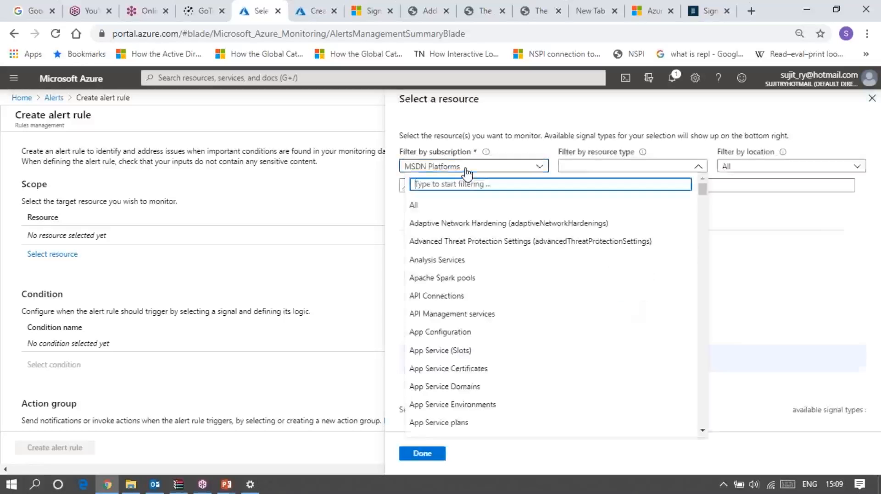
left_click(434, 208)
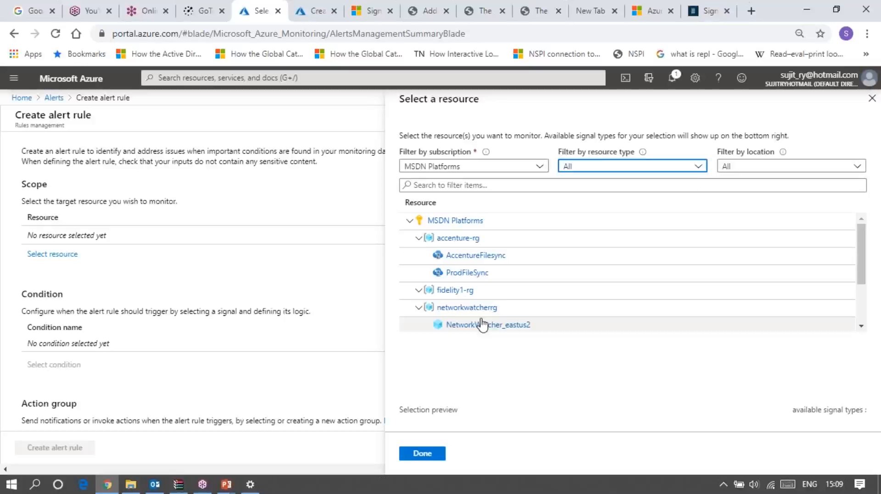
left_click(470, 260)
left_click(421, 454)
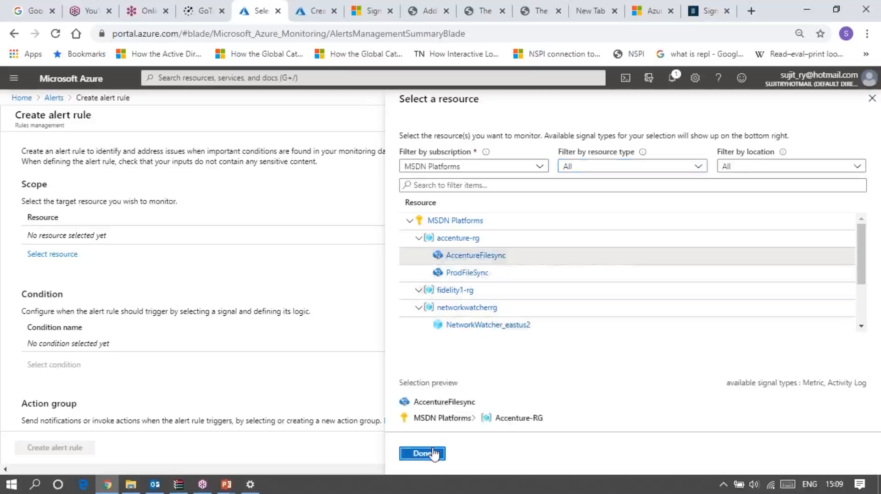
left_click(54, 365)
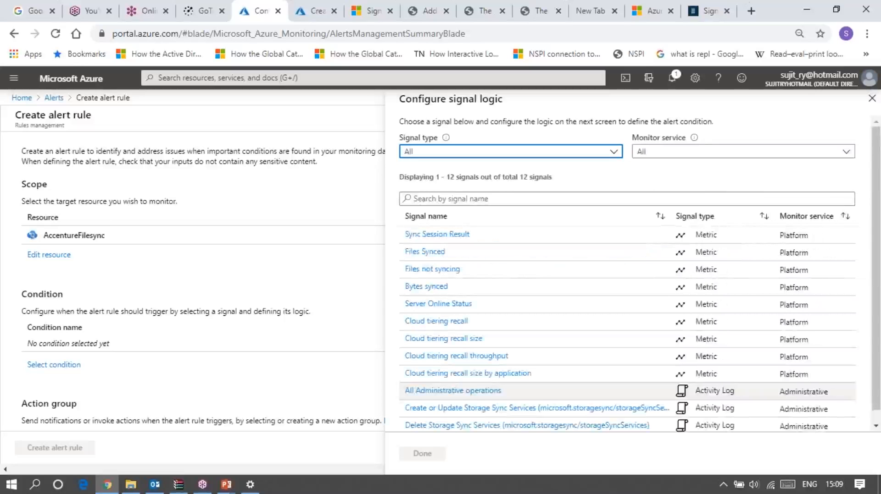
Try to use the Files not syncing metric with the Aggregate time series as the condition, then return to signal selection
double_click(445, 271)
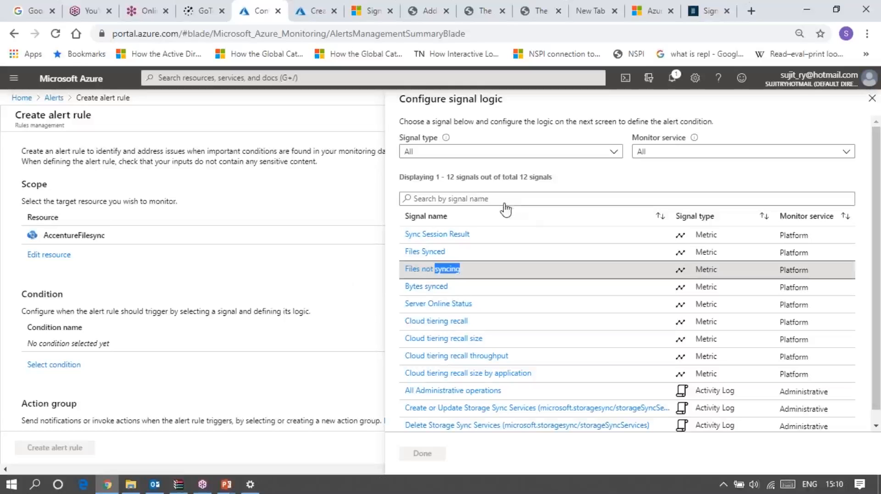
left_click(414, 274)
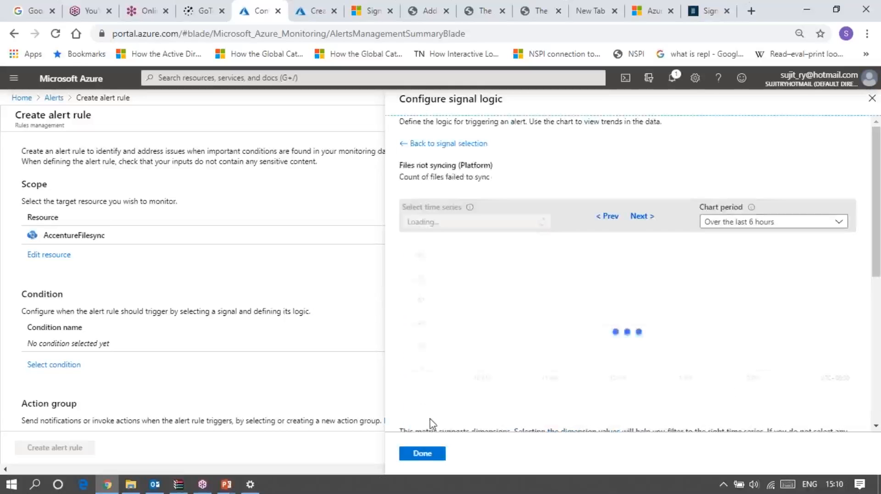
left_click(427, 457)
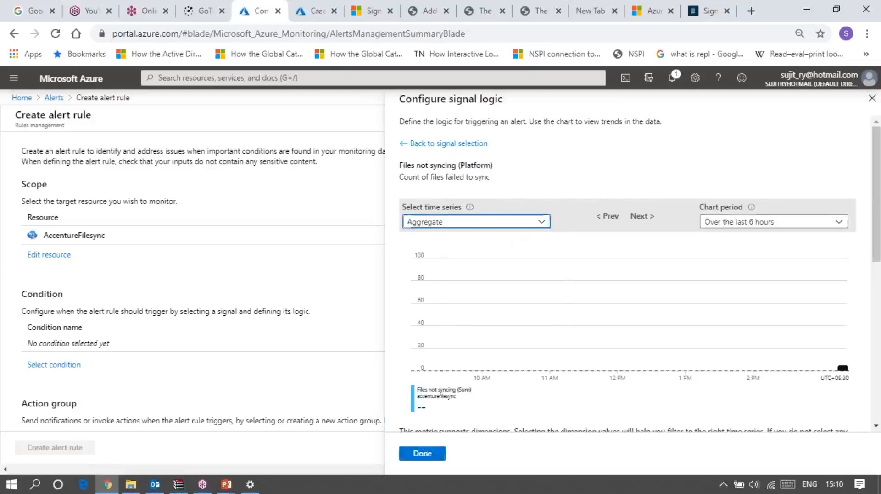
left_click(508, 222)
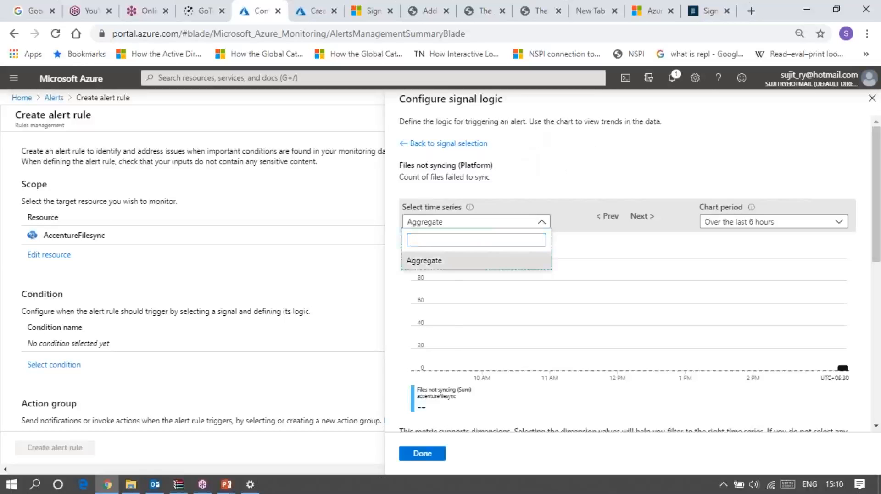
left_click(445, 260)
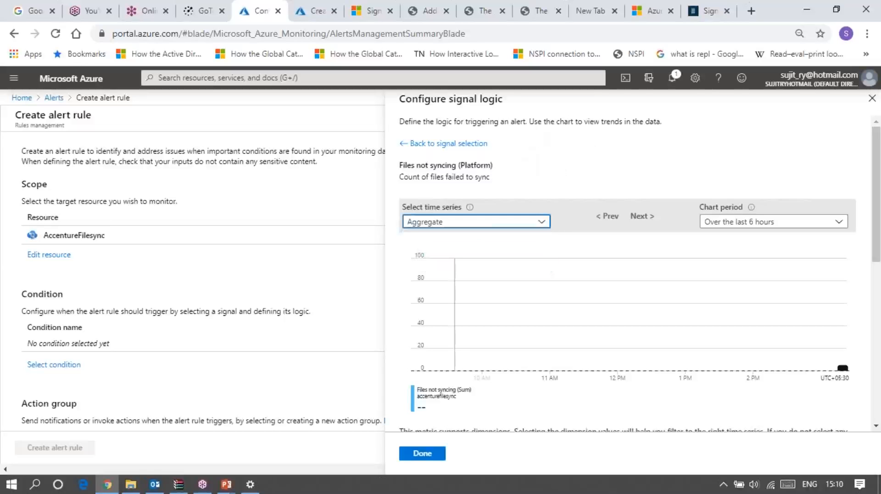
left_click(430, 455)
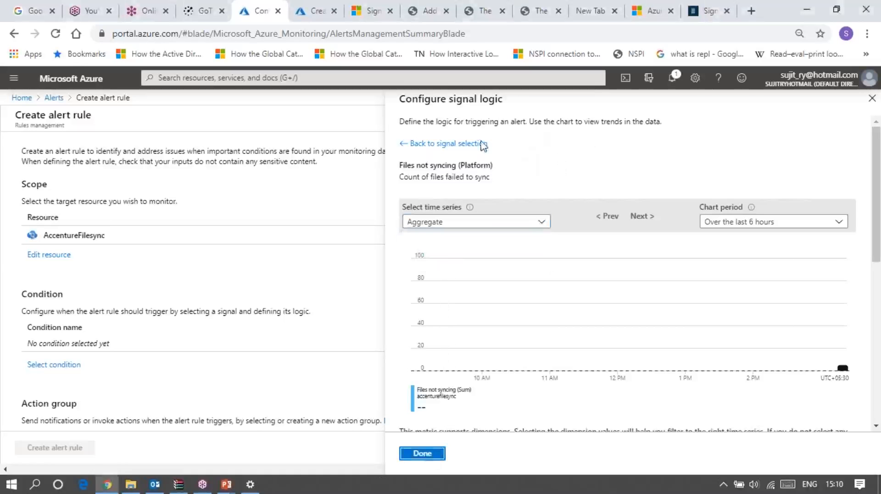
left_click(406, 144)
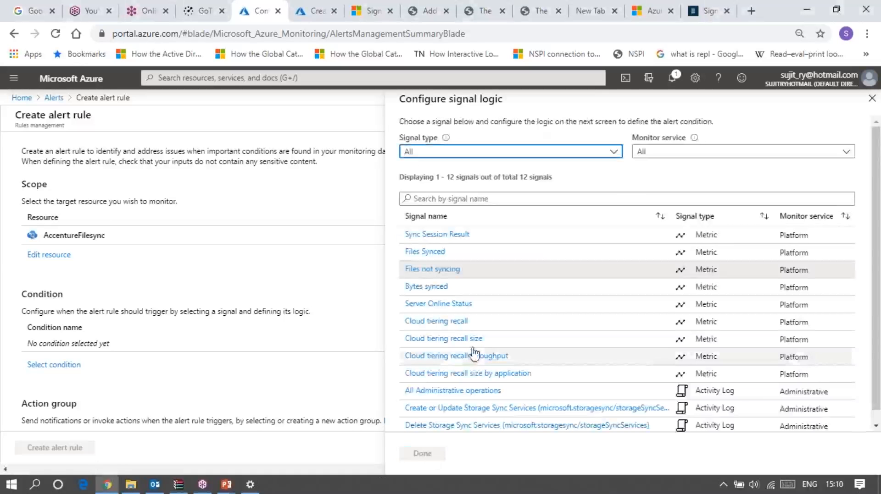
Set the alert rule's condition to the All Administrative operations signal
left_click(480, 392)
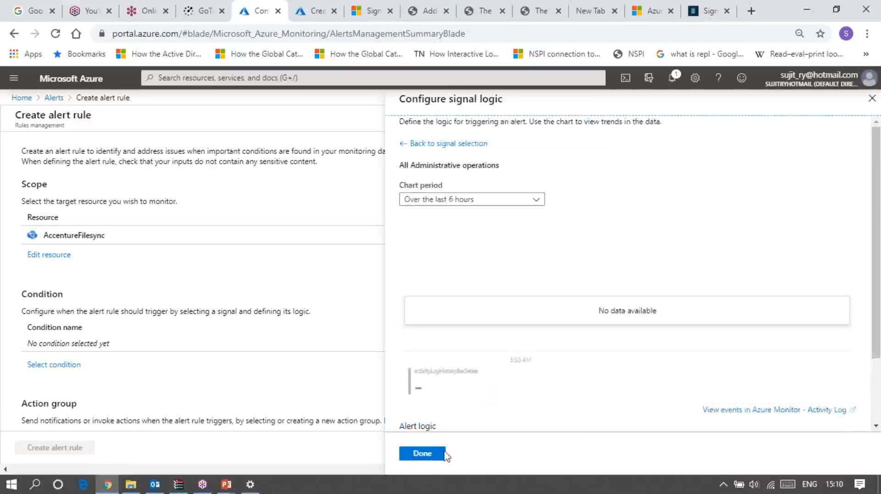
left_click(432, 456)
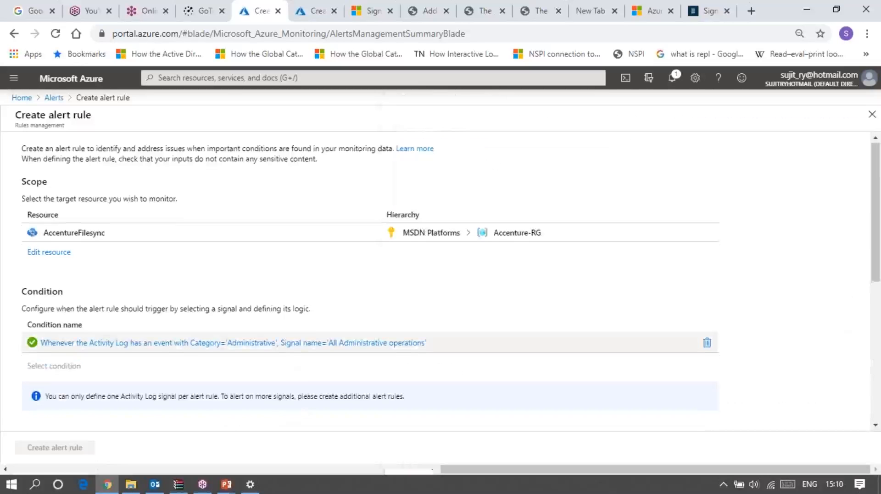
Start an action group for the alert rule named group1, with short name g, in resource group Accenture-RG
scroll(89, 402, "down", 3)
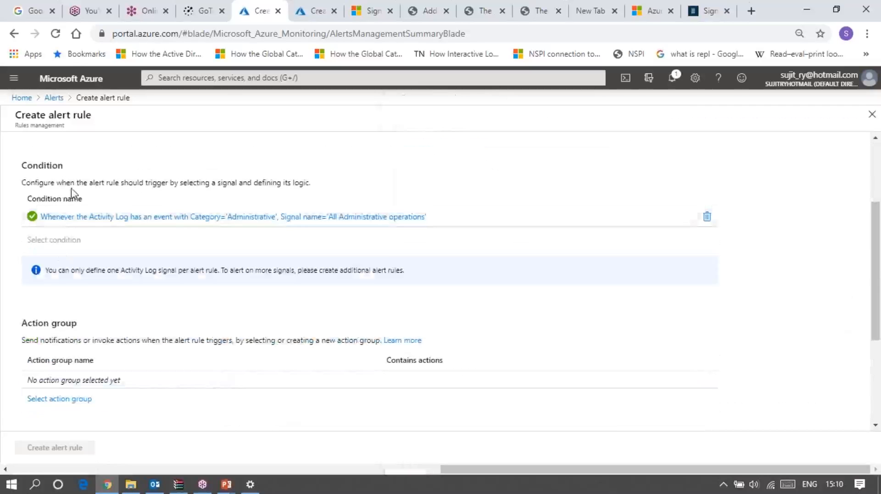
left_click(88, 400)
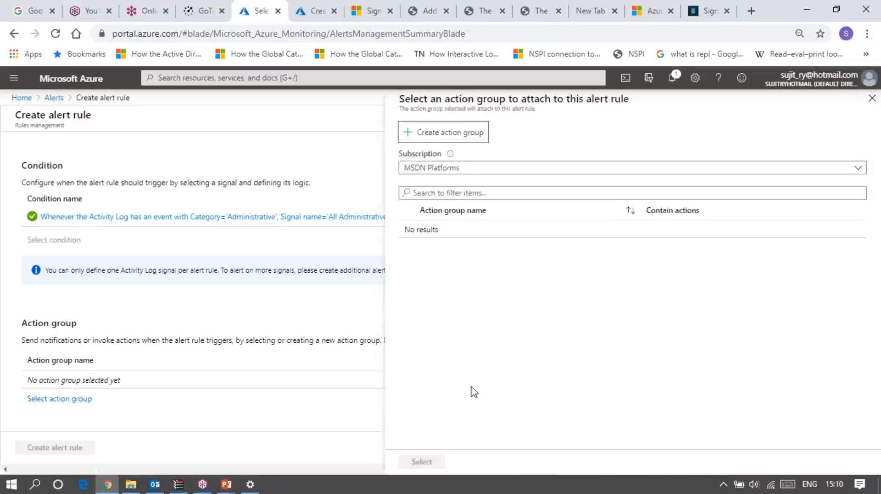
left_click(448, 139)
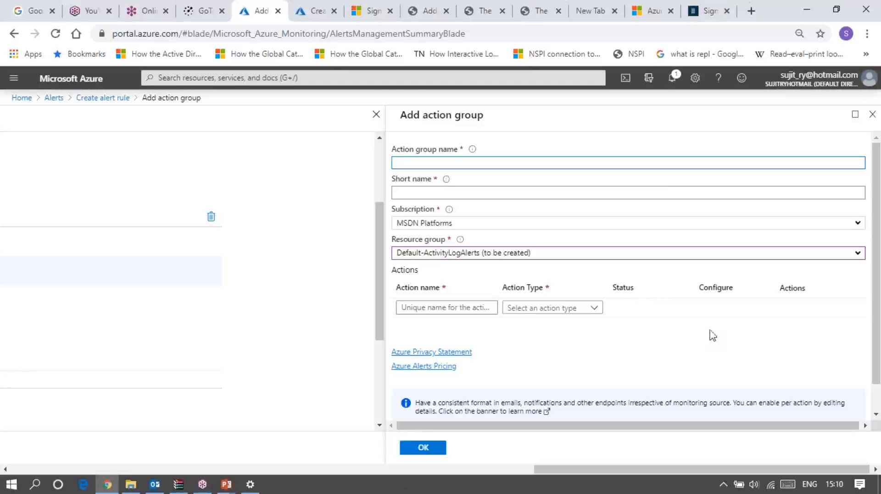
left_click(446, 162)
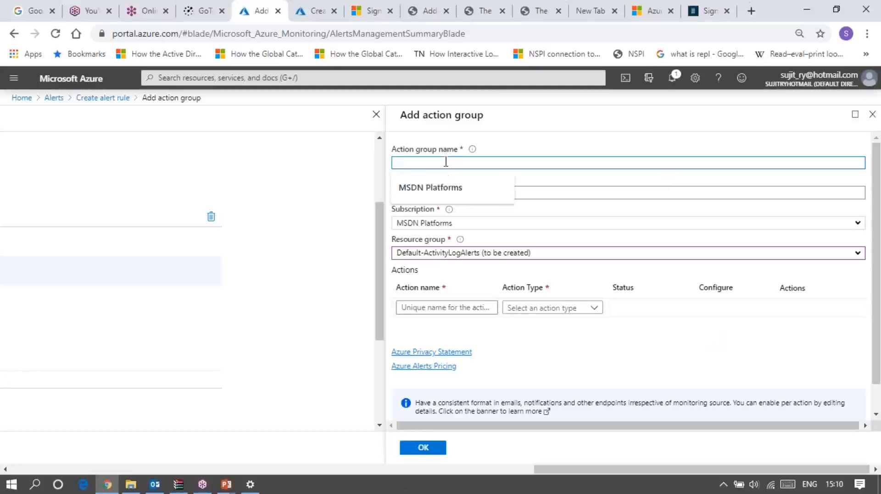
type("group1")
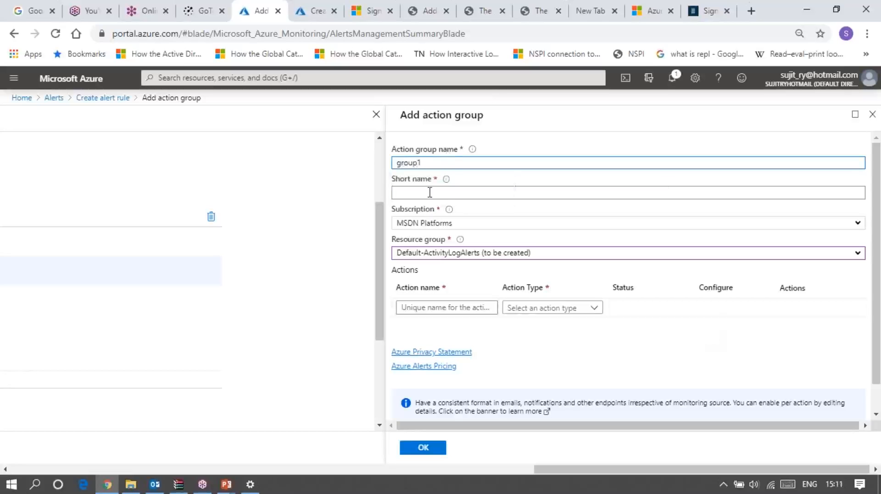
left_click(430, 192)
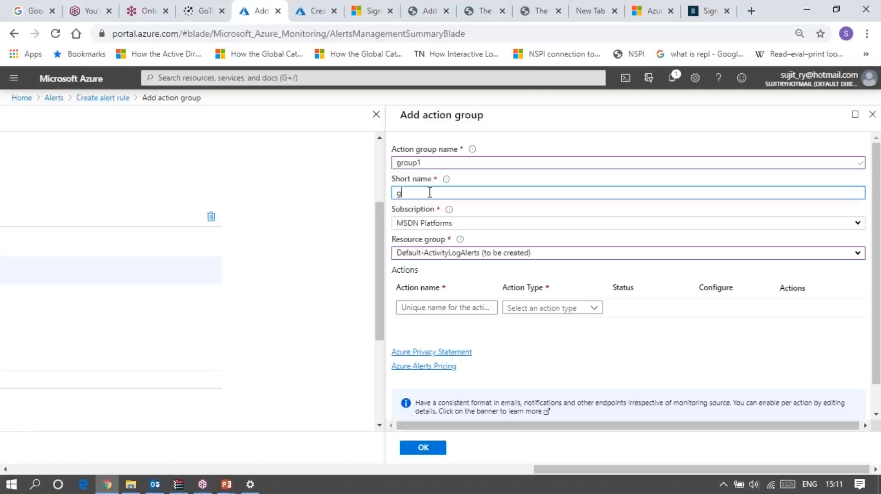
left_click(439, 253)
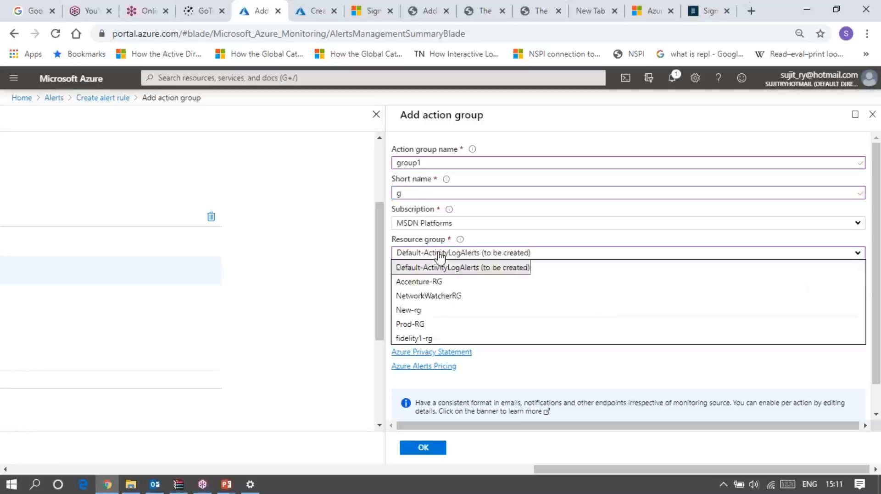
left_click(420, 283)
Add an action named action of type Email/SMS message/Push/Voice, enabling Email and entering the recipient's email address
left_click(451, 308)
type("action")
left_click(532, 310)
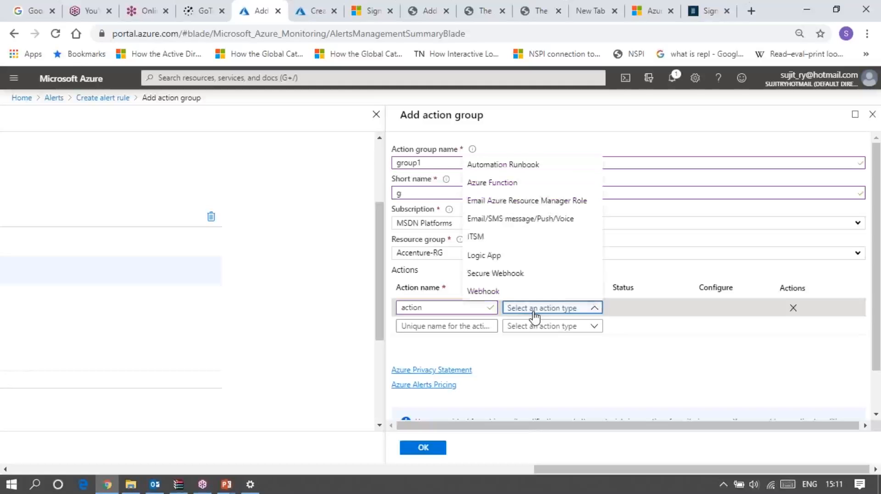
left_click(502, 218)
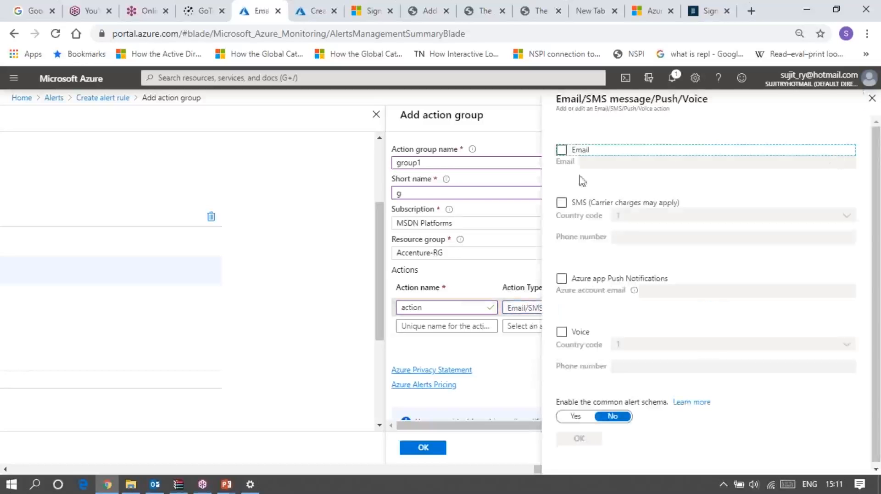
left_click(561, 150)
left_click(617, 162)
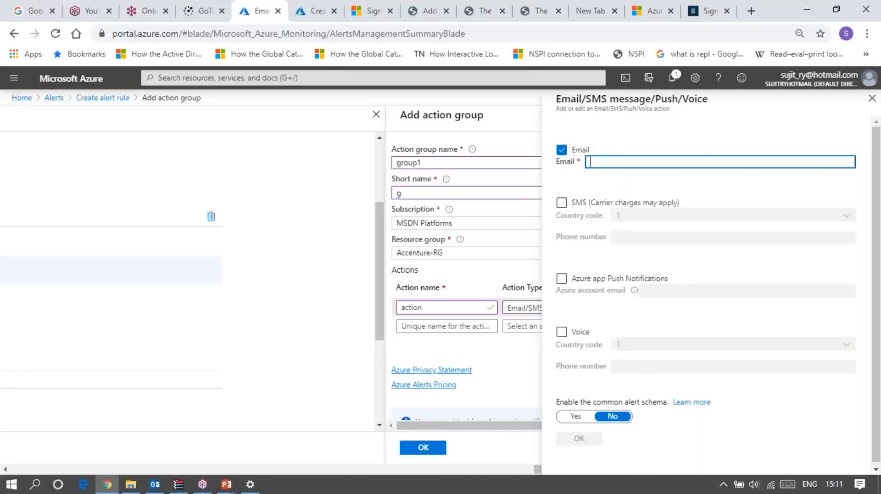
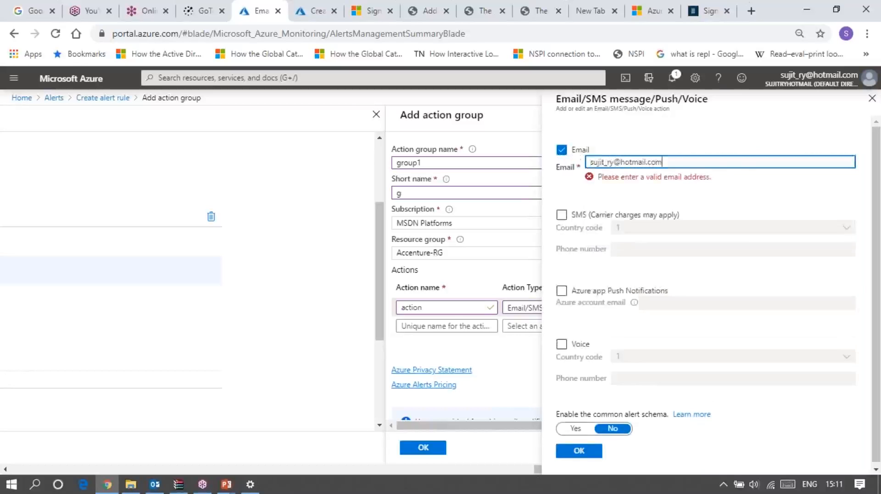
left_click(565, 441)
Try to create the action group and inspect its creation notification, highlighting the word locked
left_click(434, 451)
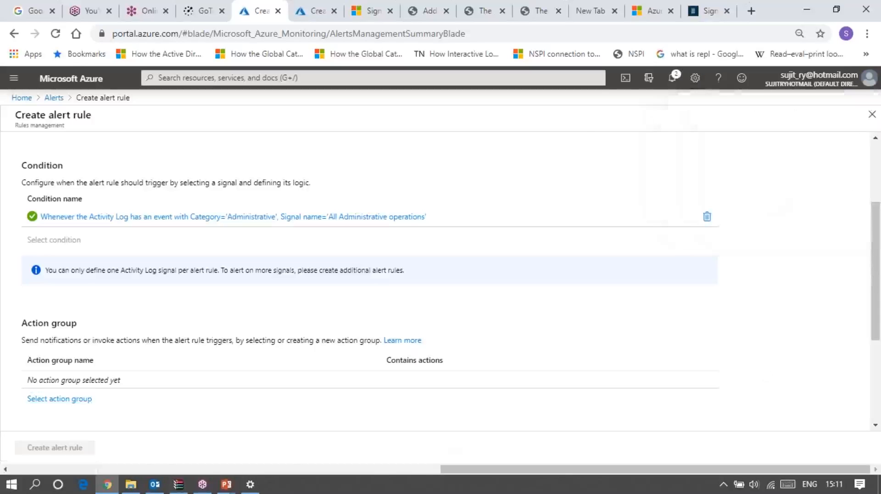
left_click(673, 78)
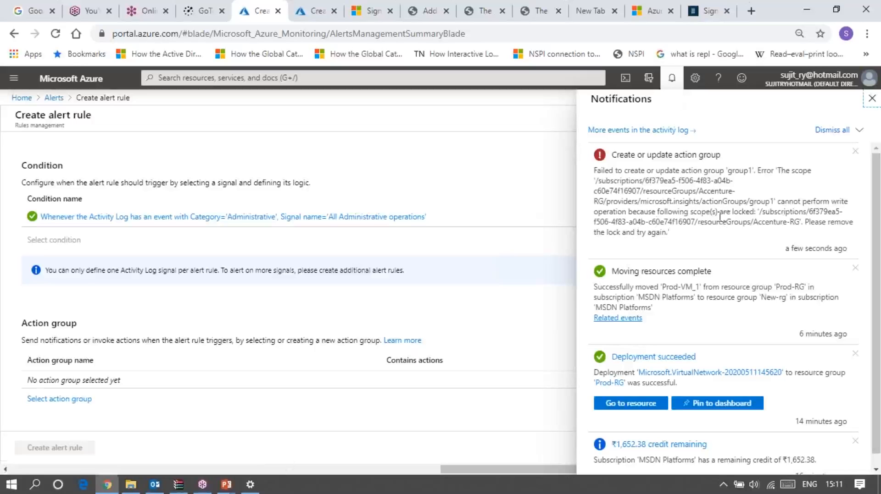
left_click_drag(732, 211, 756, 211)
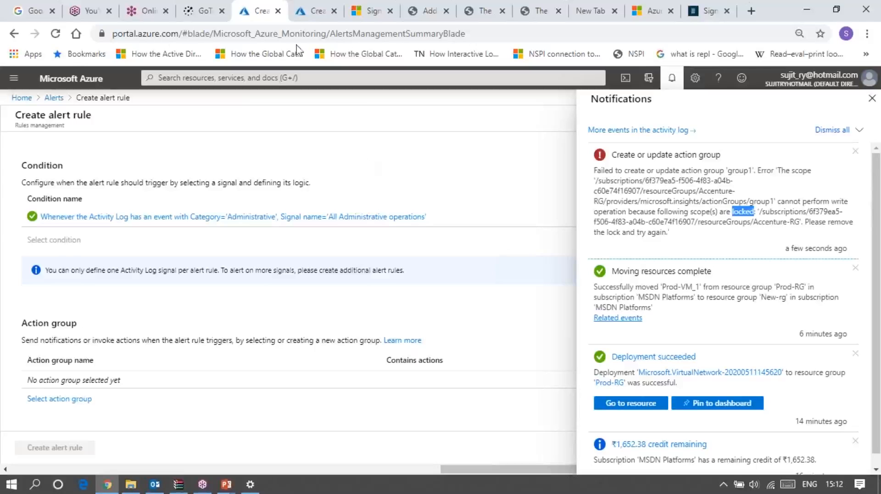
In the portal tab showing Create virtual network, search for activity, open the Activity log and examine the listed operations
left_click(315, 11)
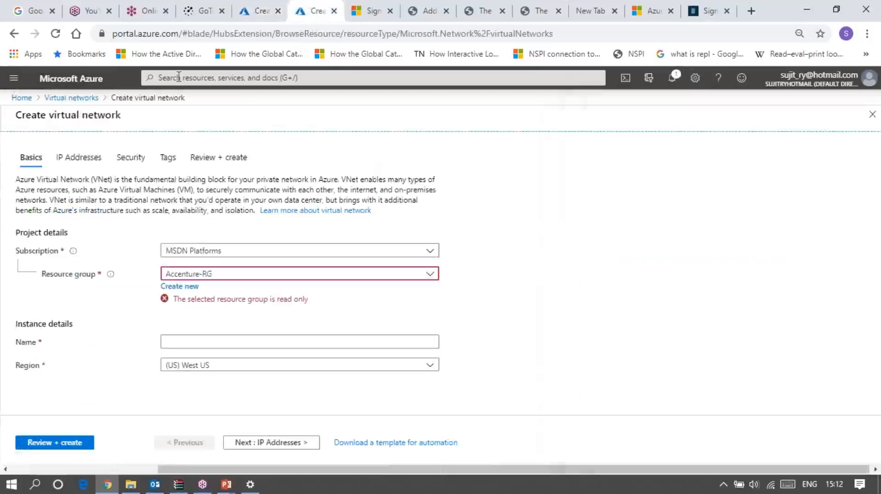
left_click(179, 77)
type("a")
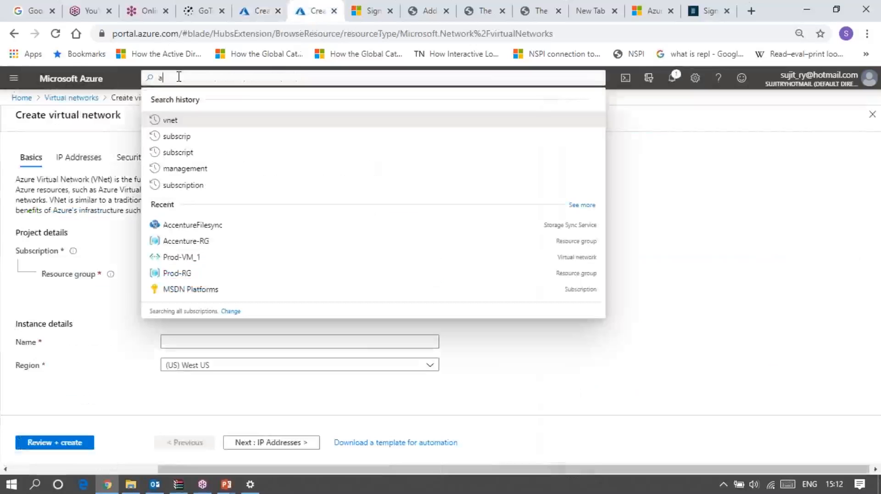
type("ctivity")
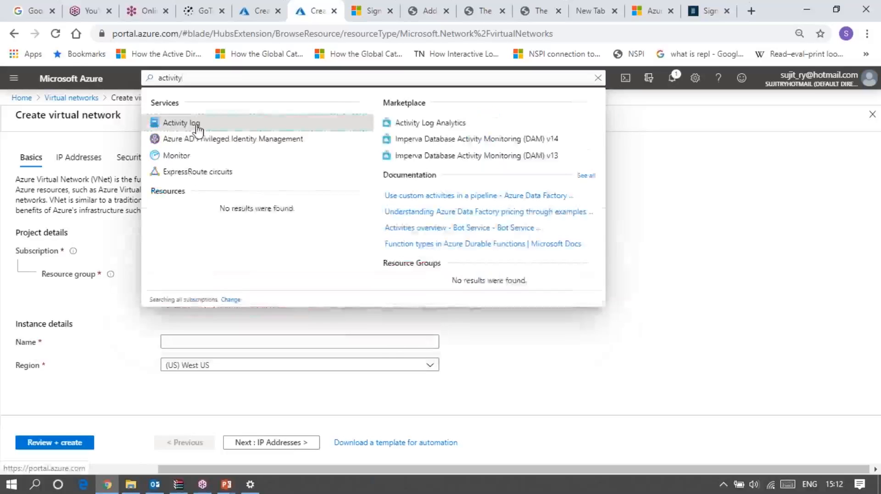
left_click(195, 124)
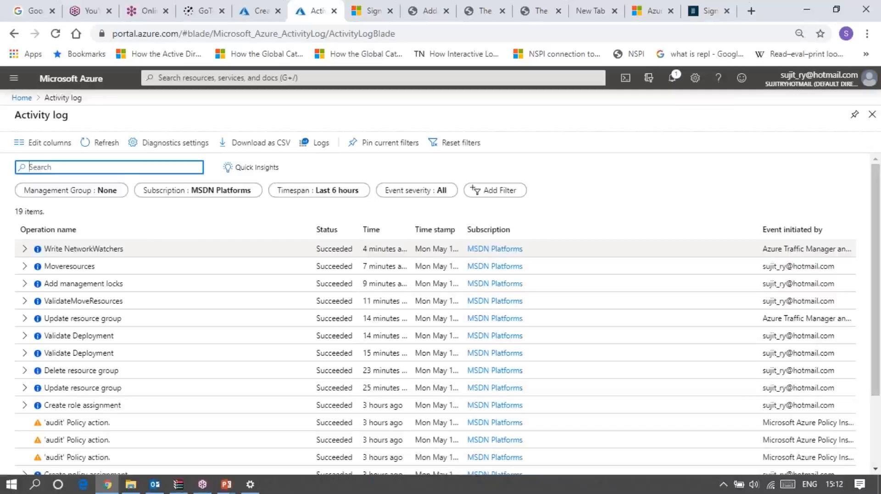
left_click(25, 250)
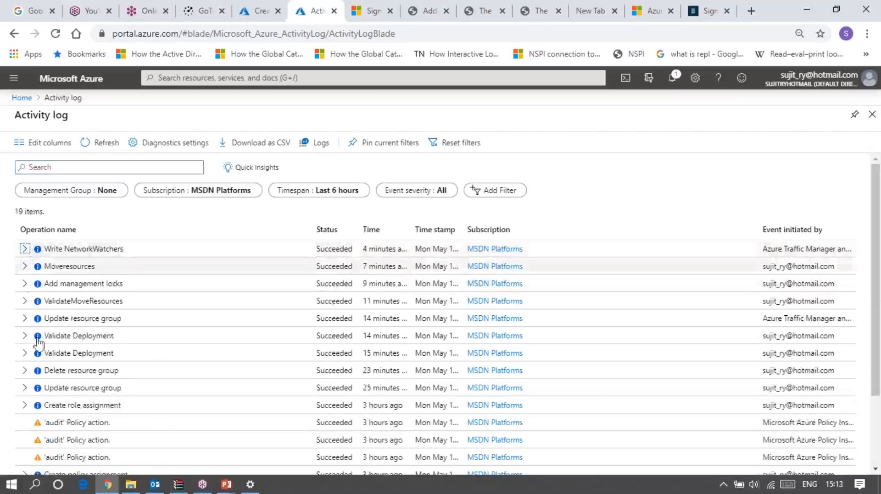
scroll(406, 415, "down", 2)
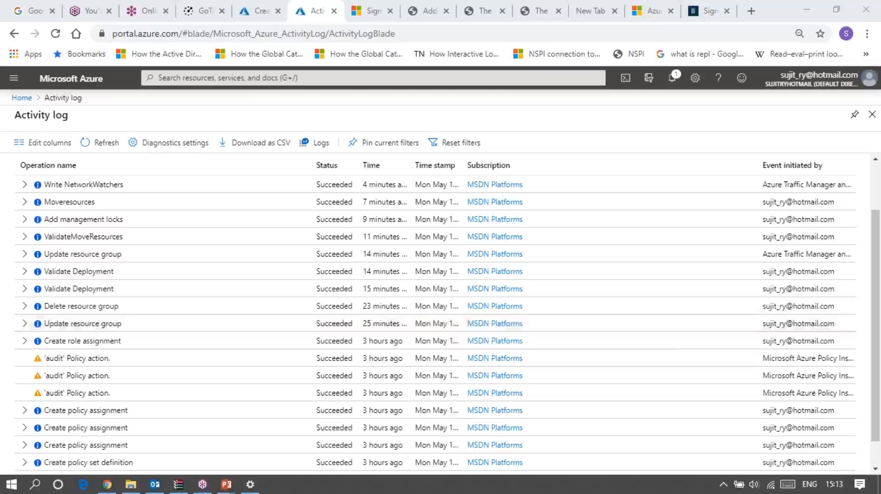
Open the New-rg resource group and view the subnets of its Prod-VM_1 virtual network
left_click(15, 79)
left_click(73, 192)
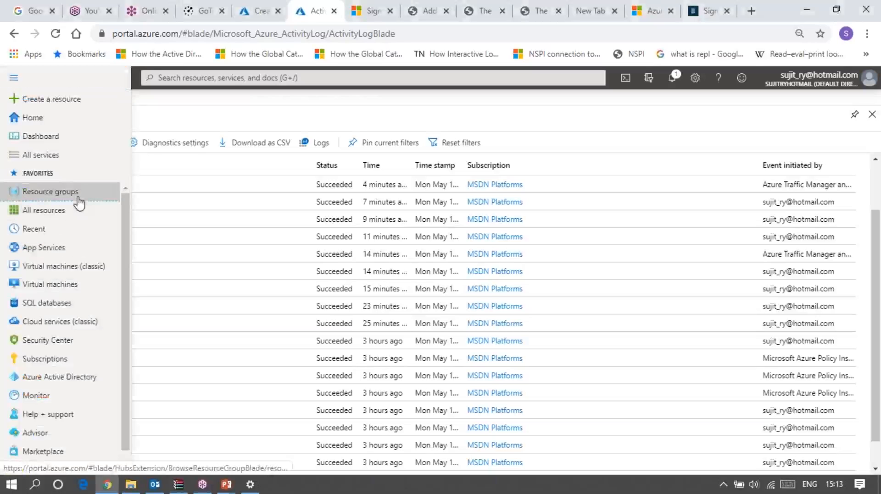
left_click(546, 282)
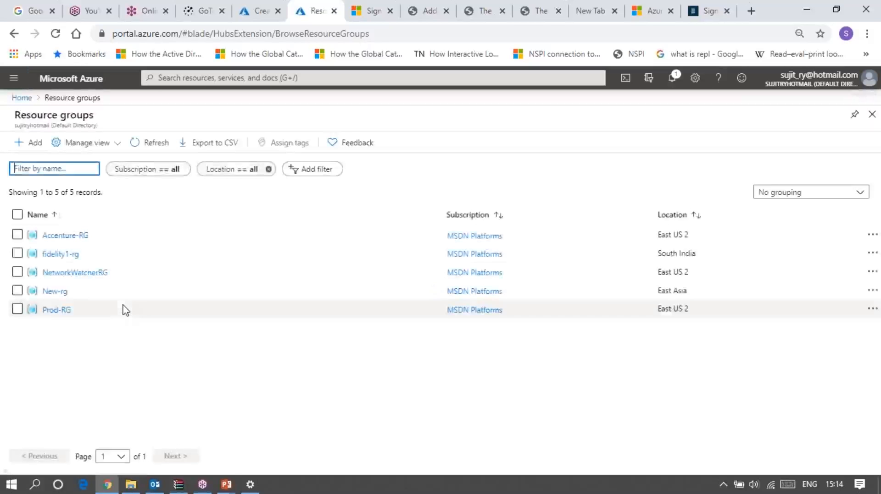
left_click(64, 292)
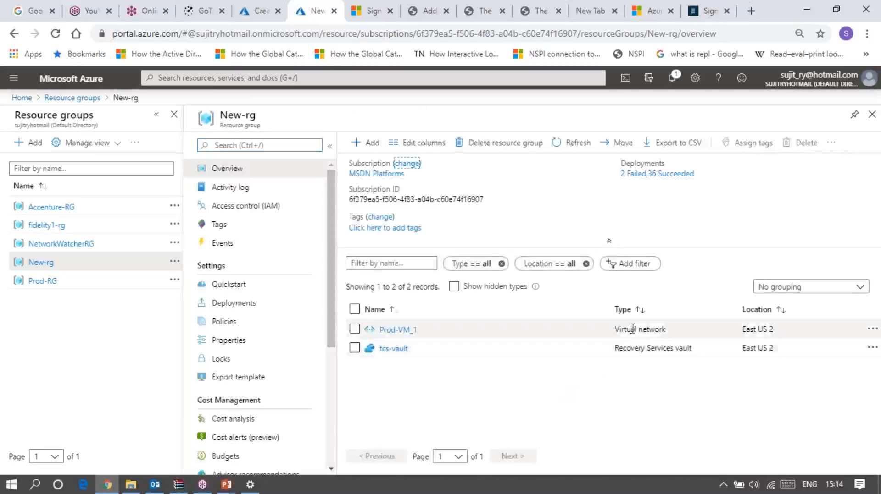
left_click(393, 331)
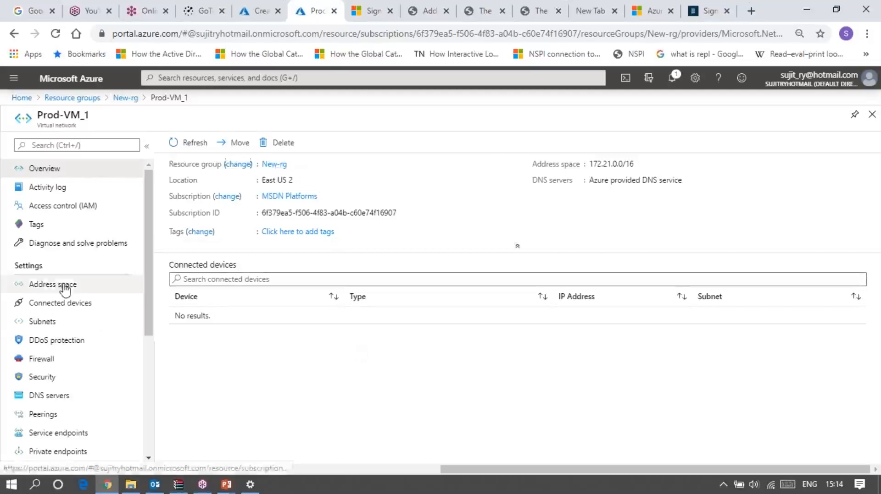
left_click(50, 323)
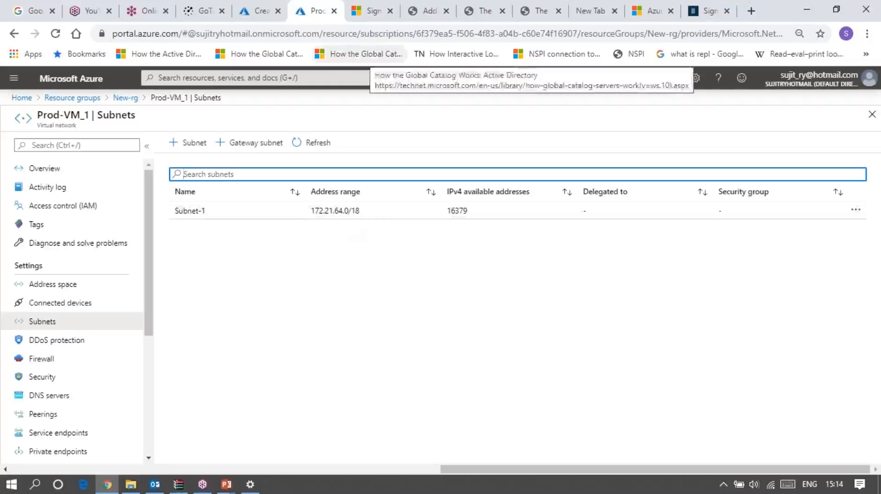
Switch to the PowerPoint slide show at the Demonstration – Resource Groups slide
mouse_move(226, 485)
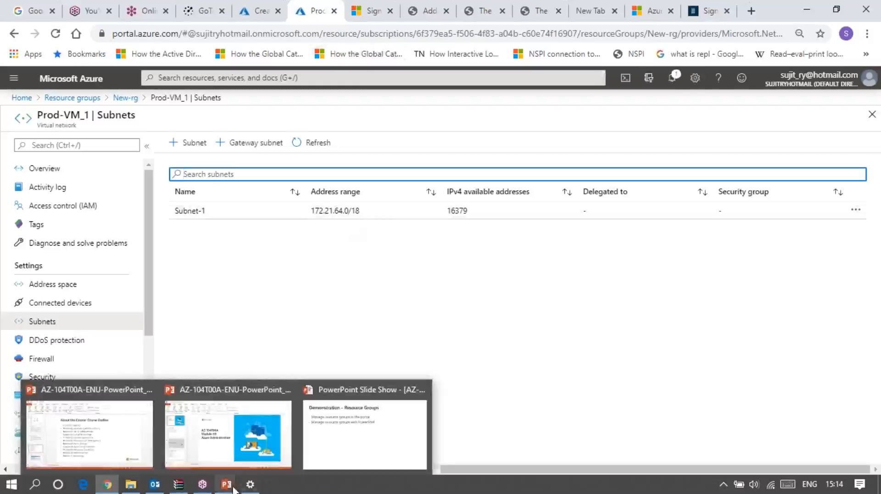
left_click(336, 451)
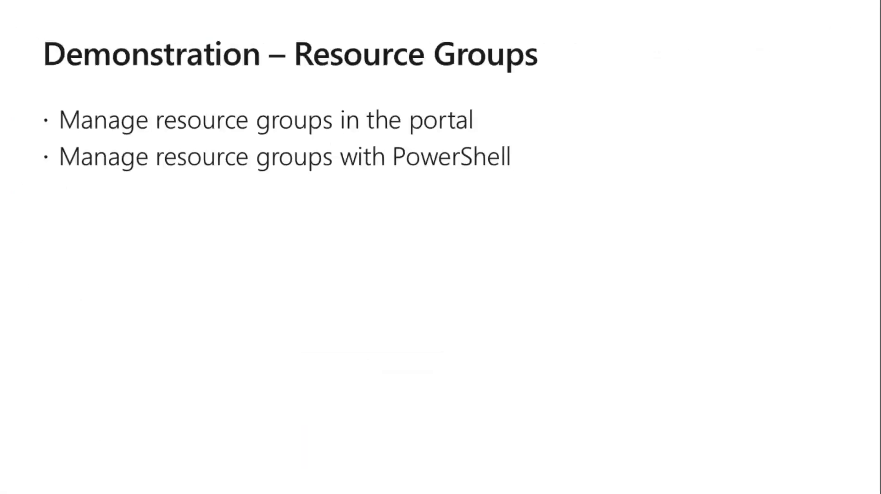